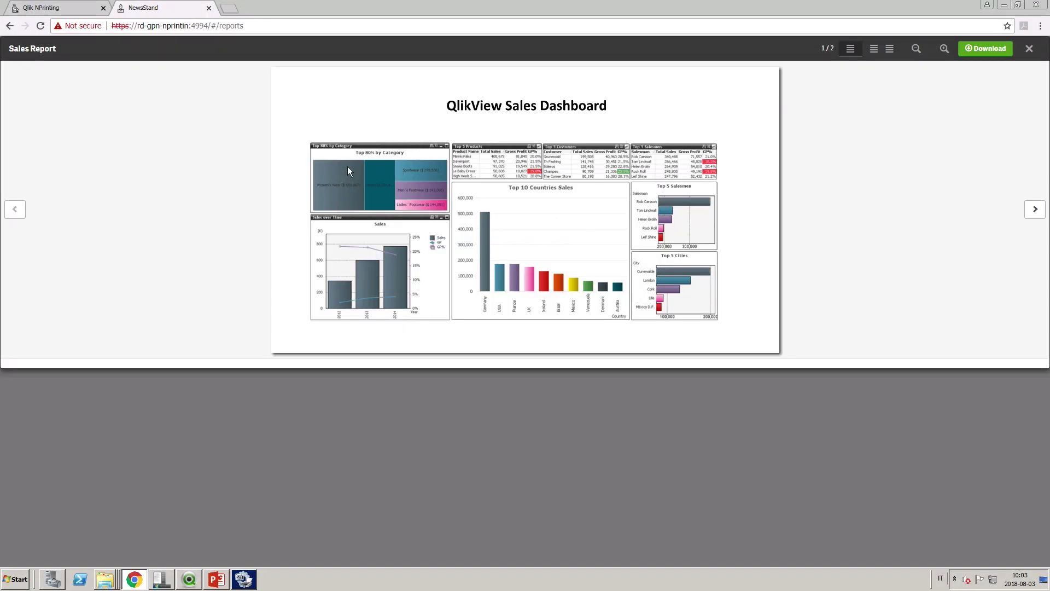
Step: Page forward to the second page of the Sales Report in NewsStand
left_click(1025, 209)
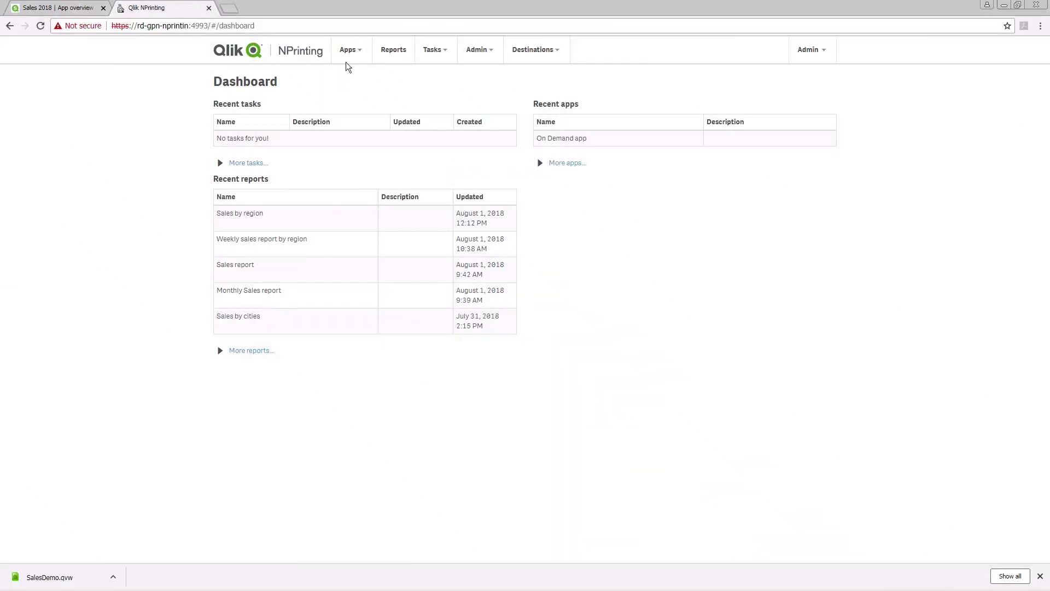
Step: From the Apps list, create an app named Sales Overview
left_click(347, 53)
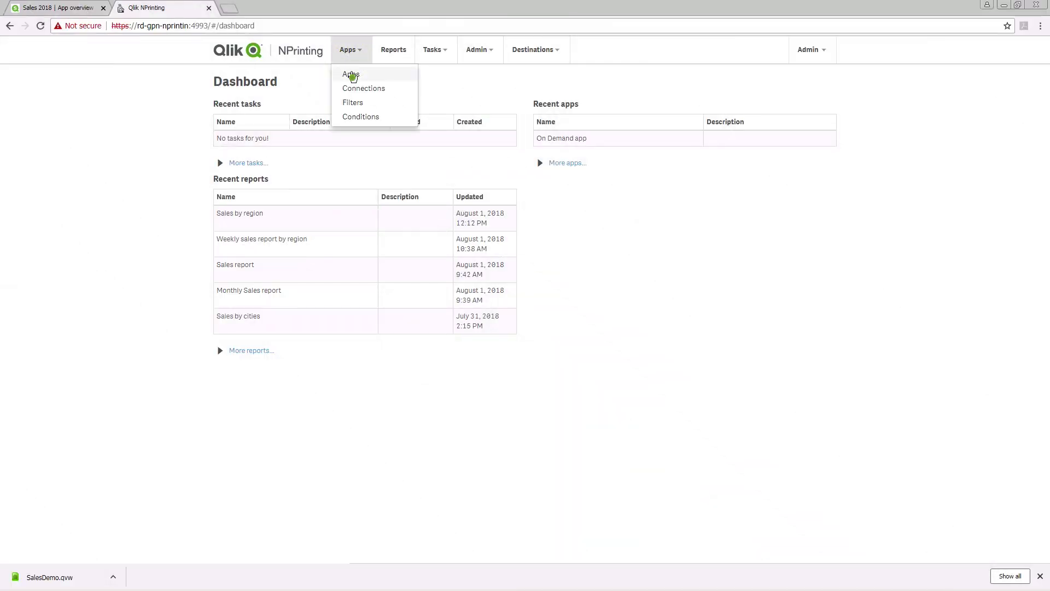
left_click(351, 74)
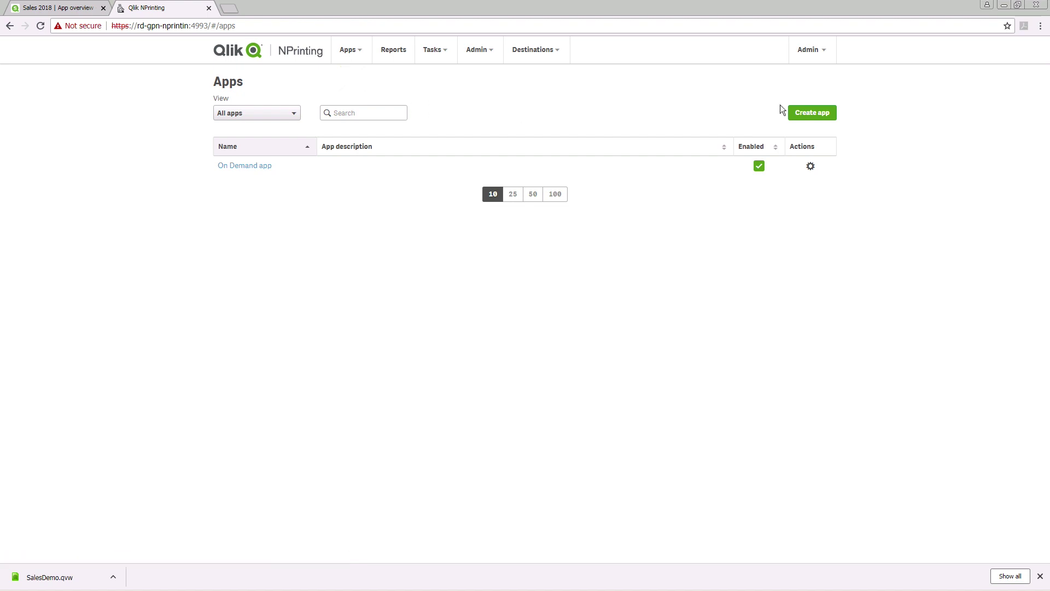
left_click(796, 114)
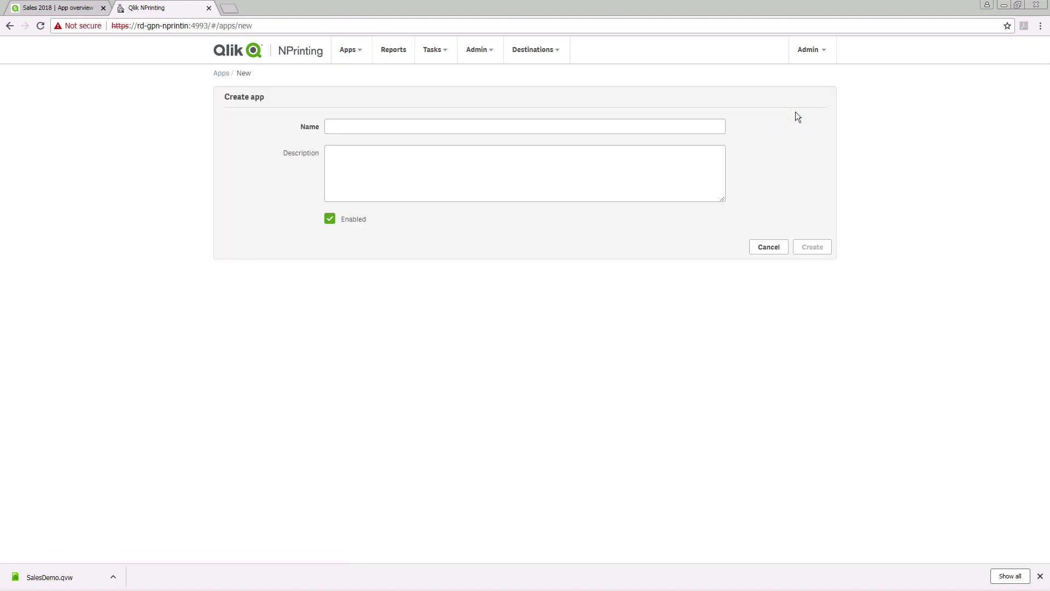
left_click(706, 122)
type("Sales")
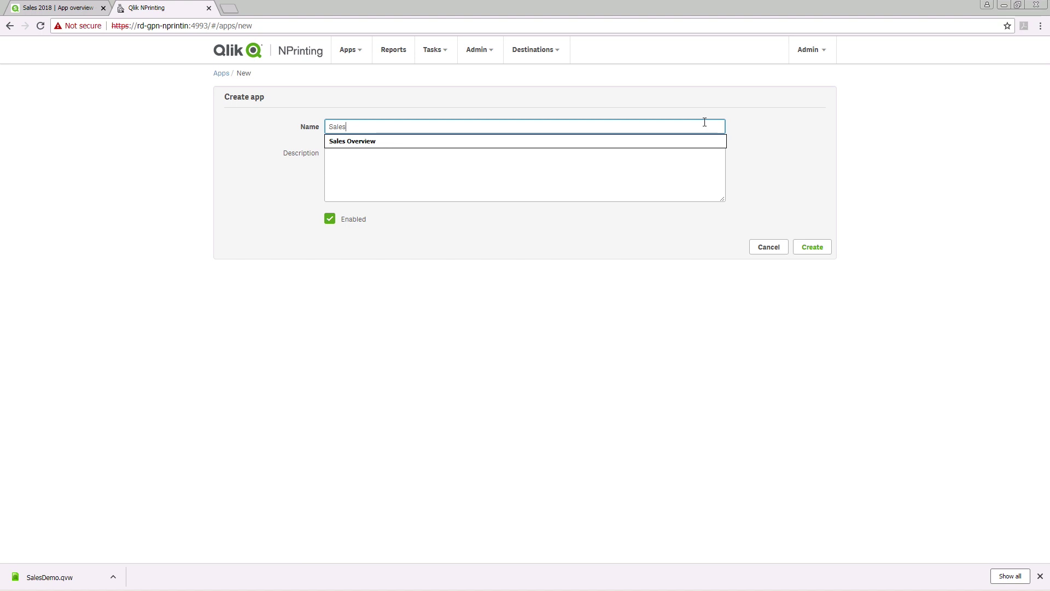
left_click(695, 142)
left_click(687, 156)
left_click(829, 244)
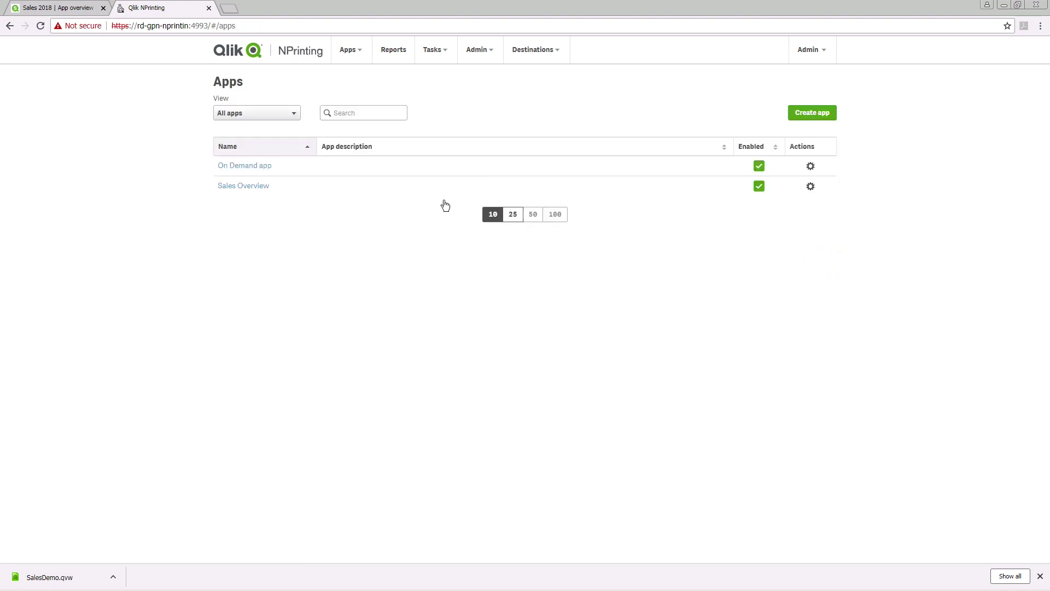
Step: Start a new connection named Qlik Sense - Sales 2018 Connection
left_click(353, 57)
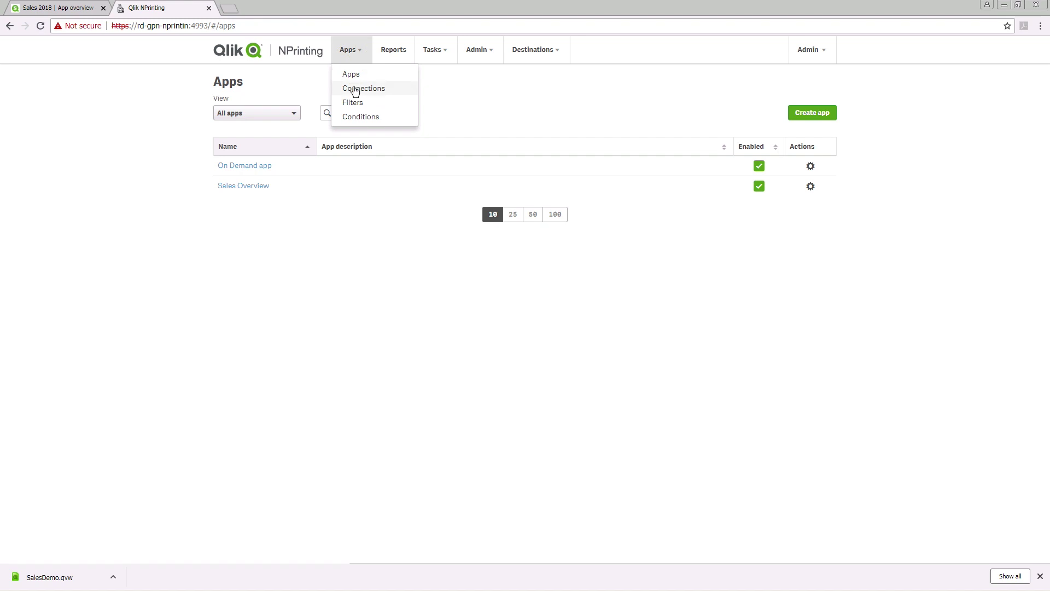
left_click(355, 88)
left_click(786, 117)
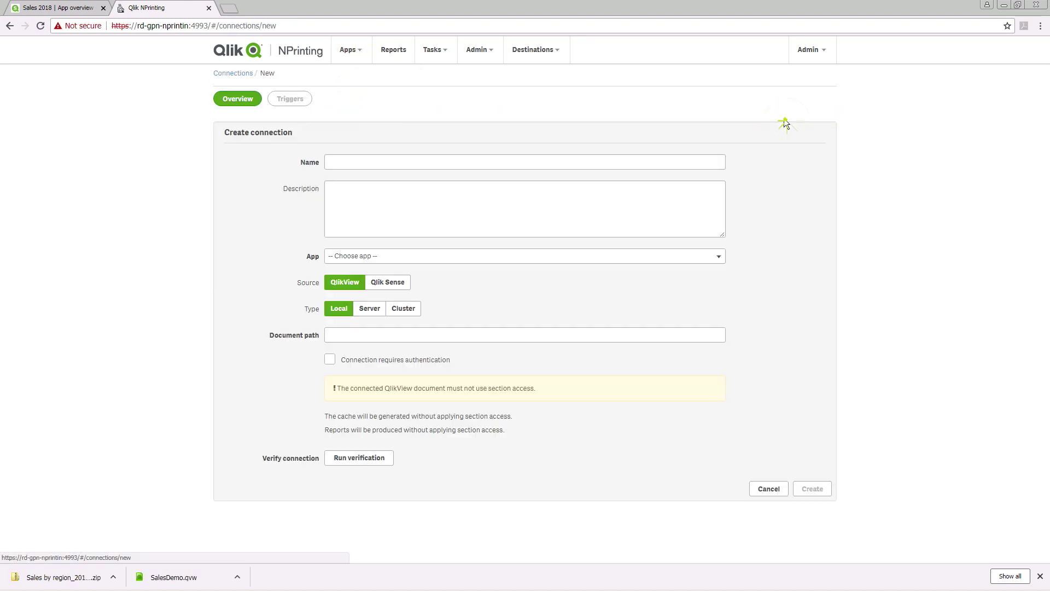
left_click(709, 163)
type("Q")
type("se - Sales 2018 Connection")
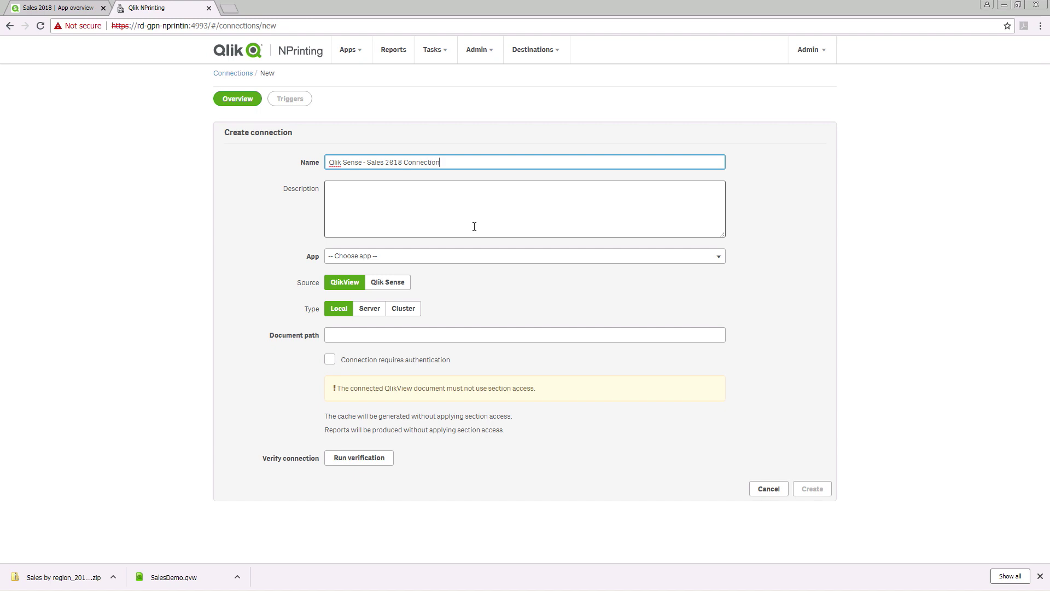
left_click(474, 226)
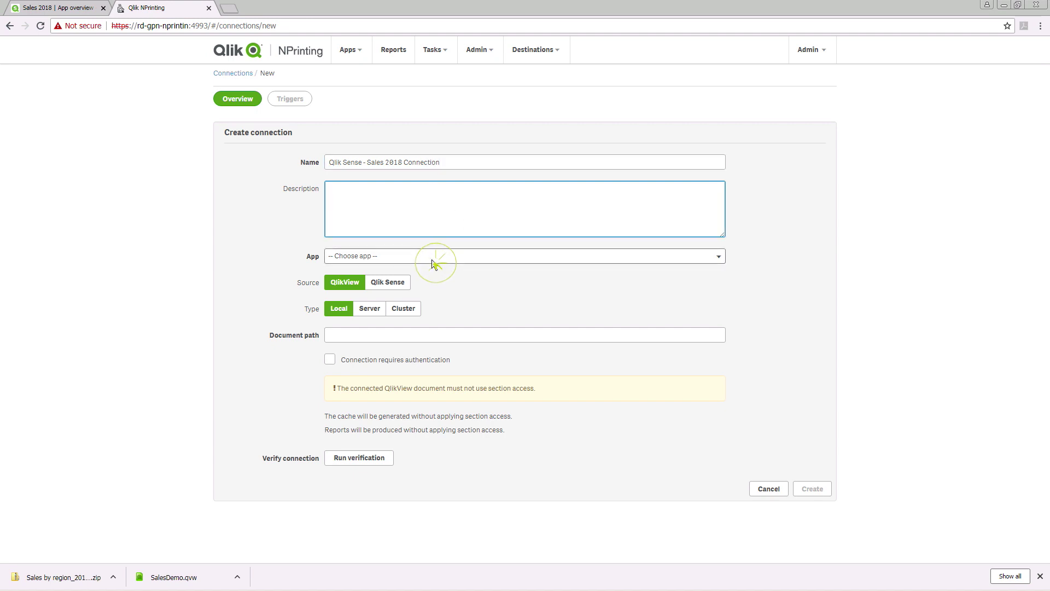
Step: Link the connection to the Sales Overview app with Qlik Sense as source
left_click(431, 259)
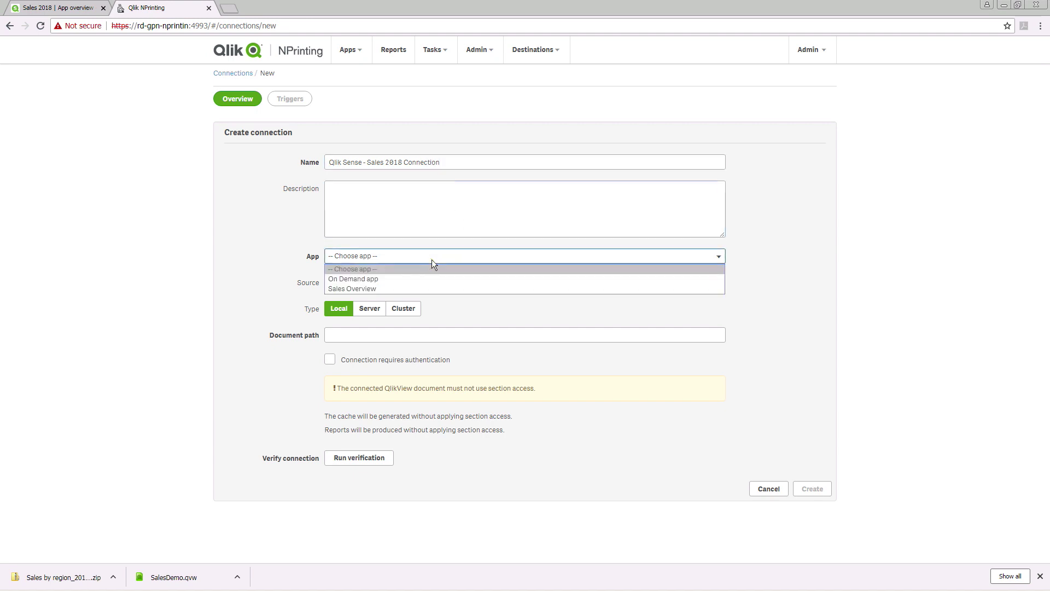
left_click(396, 289)
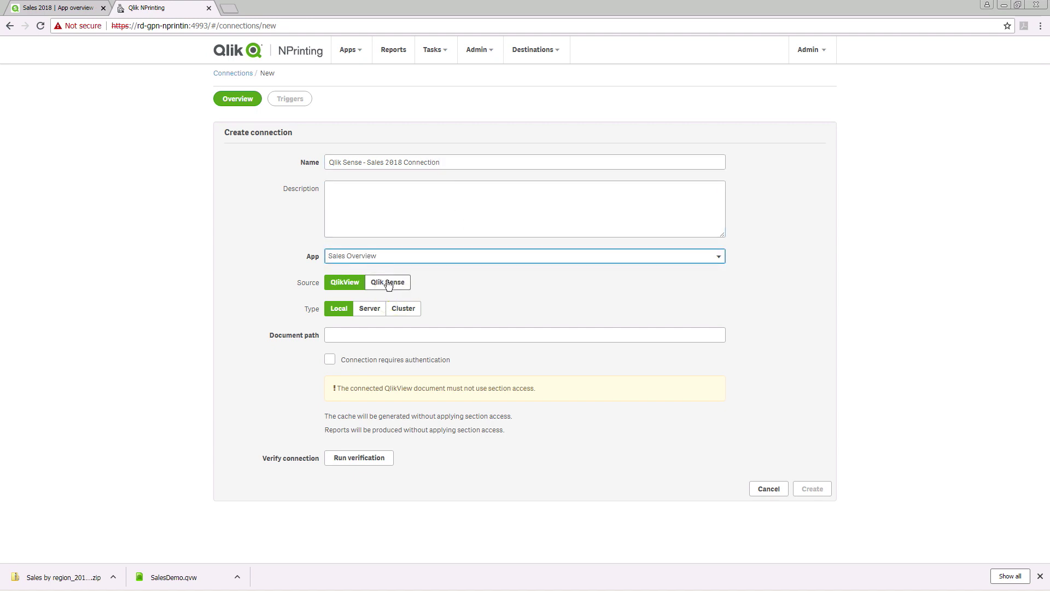
left_click(388, 283)
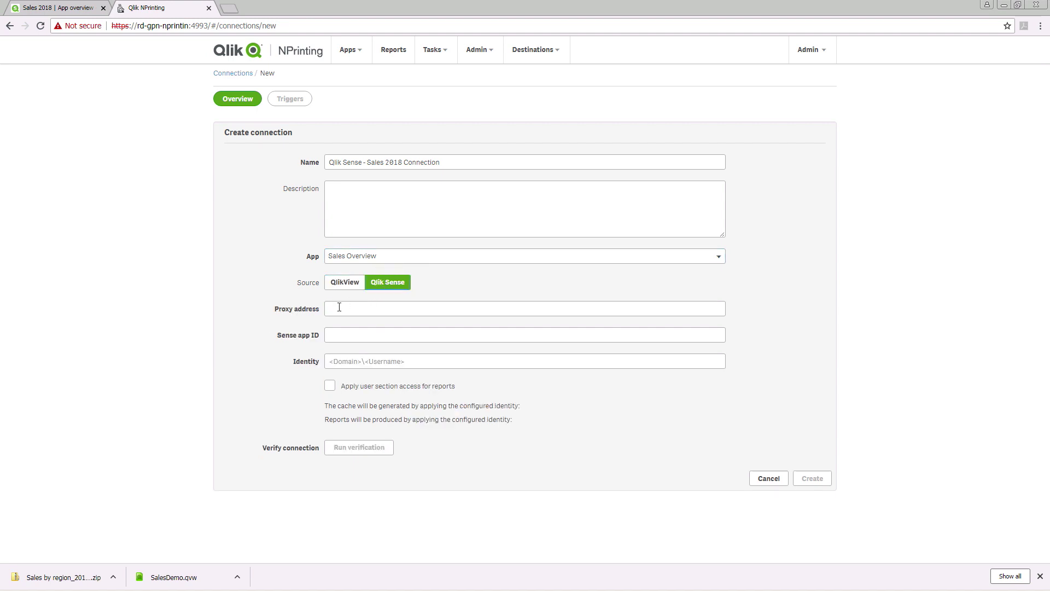
left_click(339, 307)
Step: Copy the Sales 2018 server address into the connection's Proxy address
left_click(71, 8)
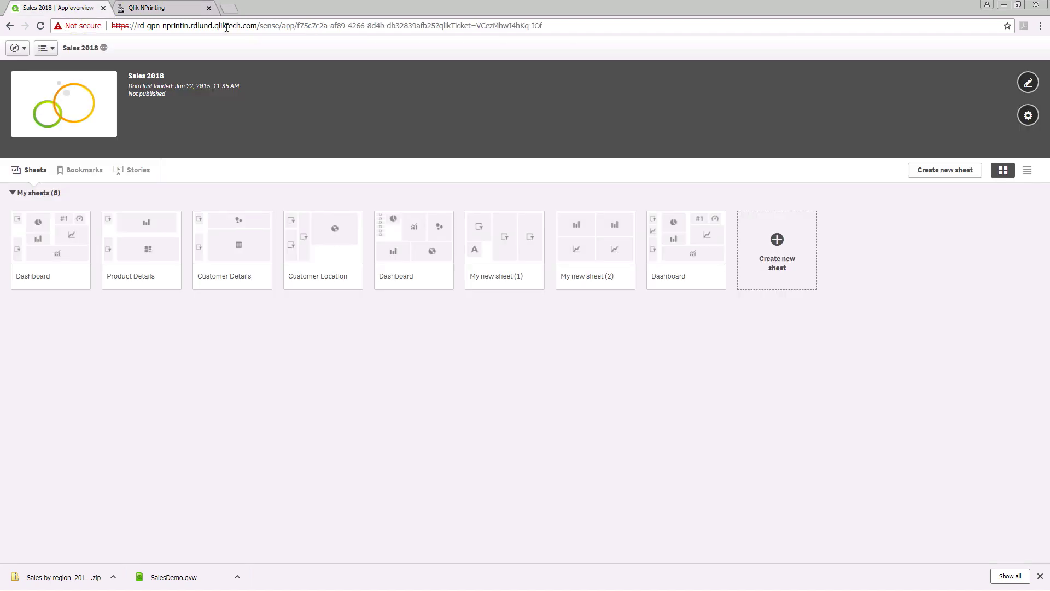
left_click_drag(256, 25, 110, 26)
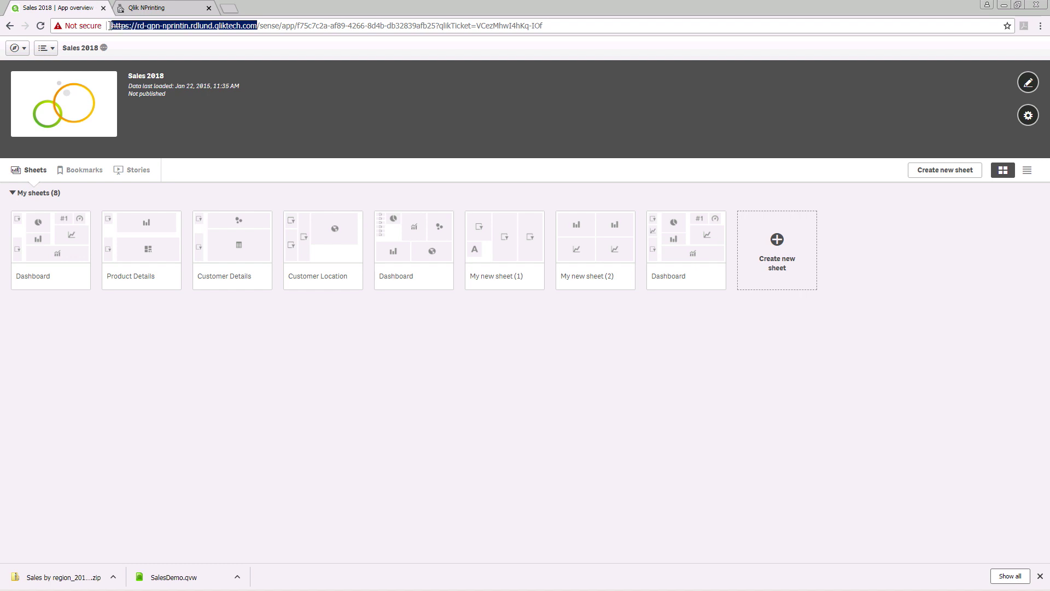
right_click(120, 29)
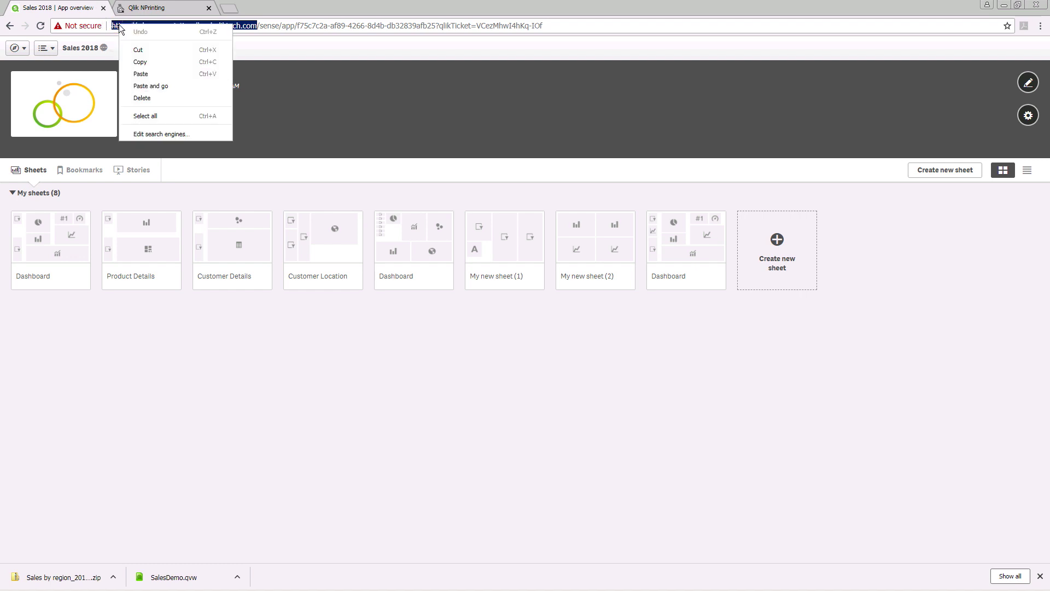
left_click(140, 61)
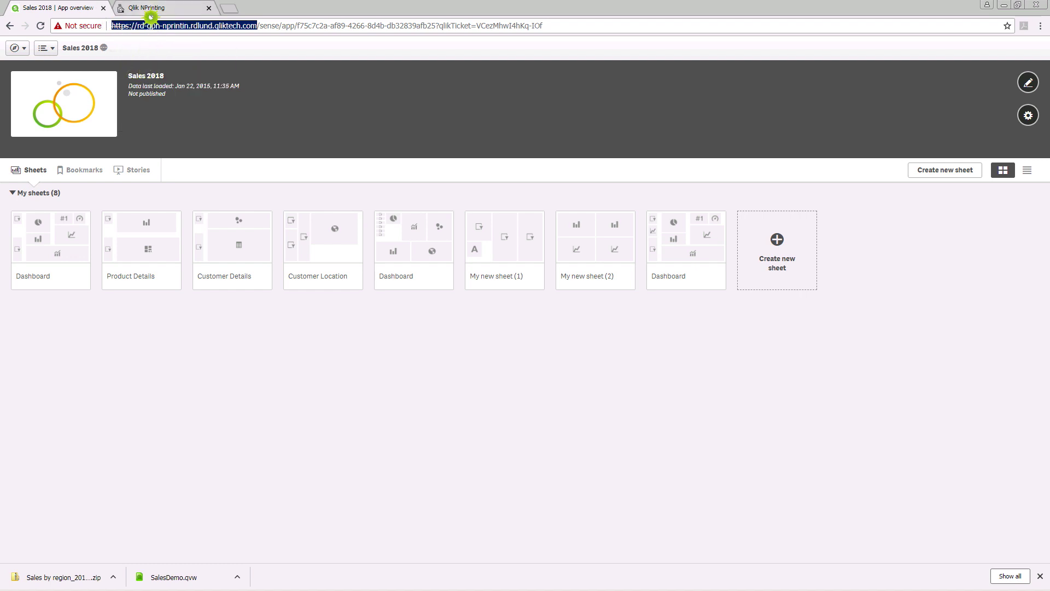
left_click(147, 8)
key("ctrl+v")
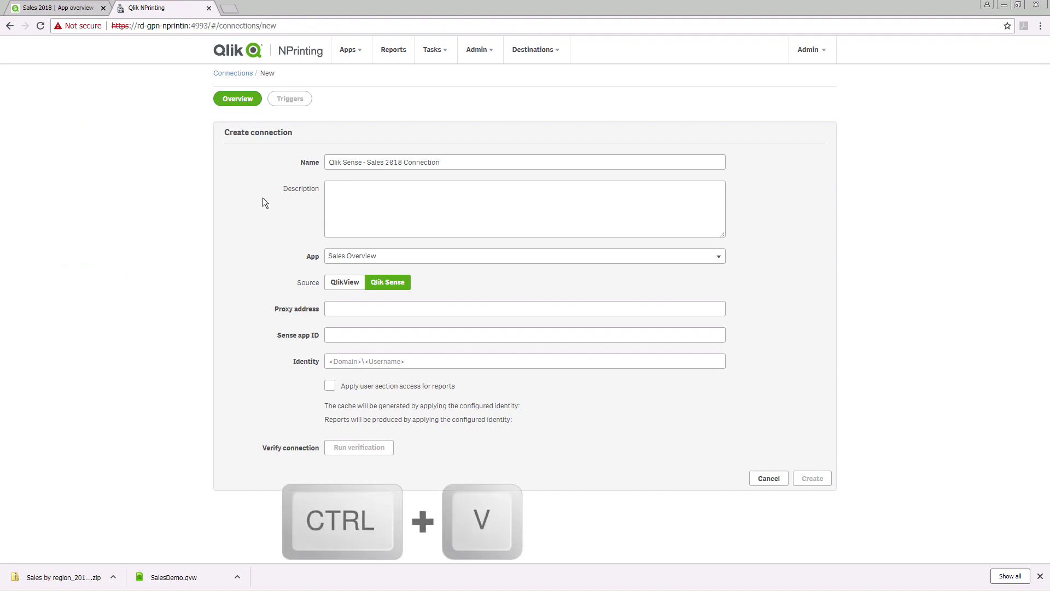
key("Tab")
Step: Copy the Sales 2018 app ID from its URL for the Sense app ID field
left_click(73, 13)
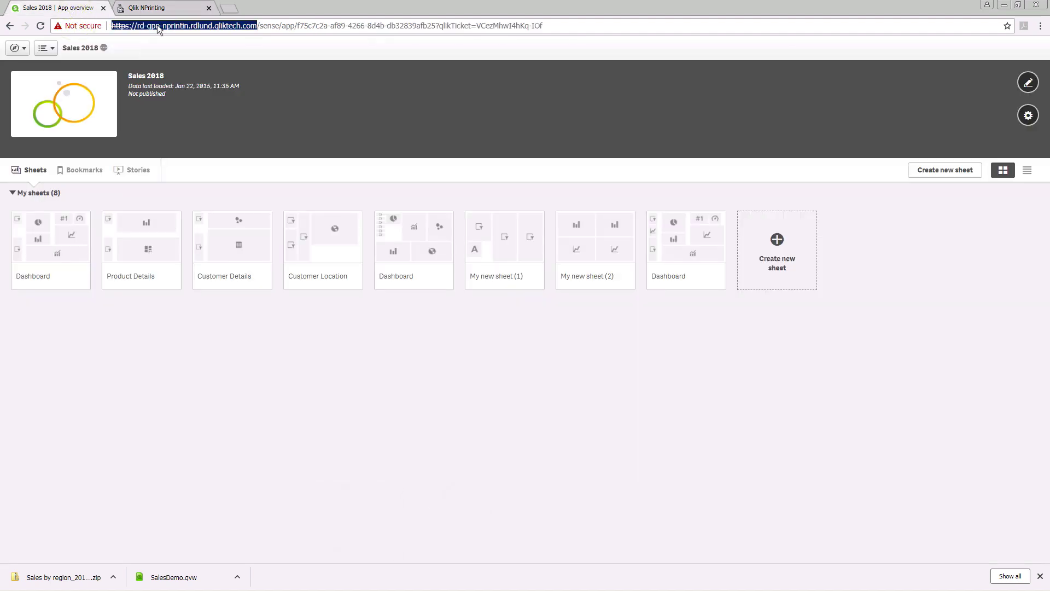
left_click(294, 27)
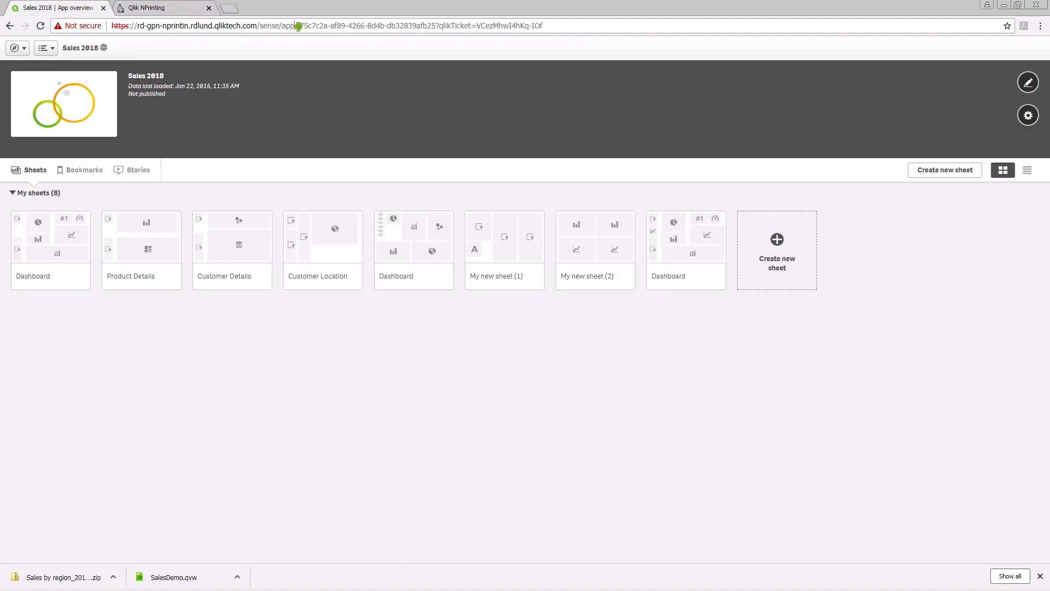
left_click_drag(298, 26, 431, 26)
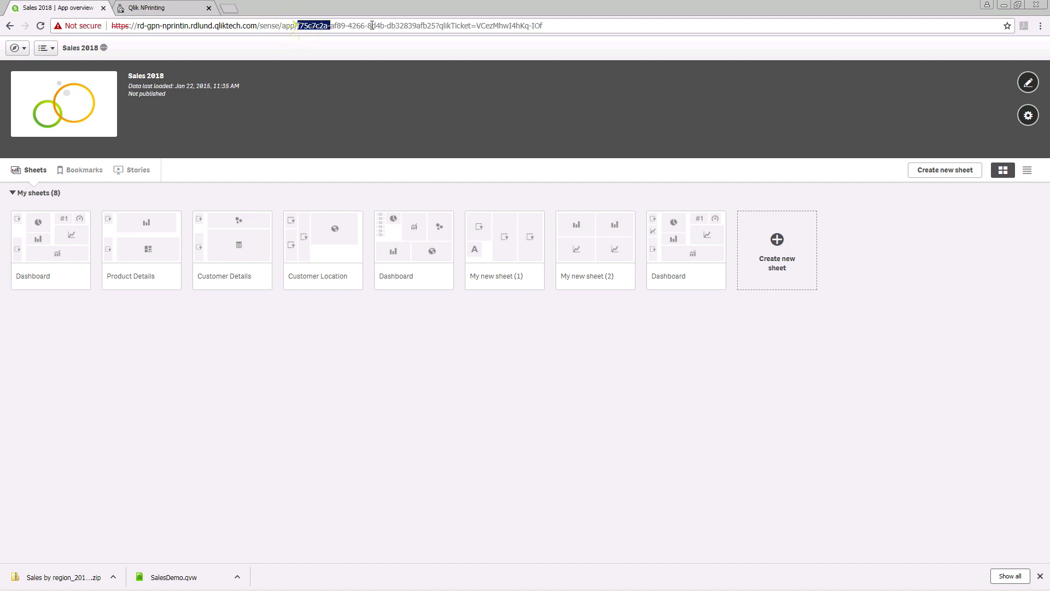
right_click(430, 27)
left_click(448, 63)
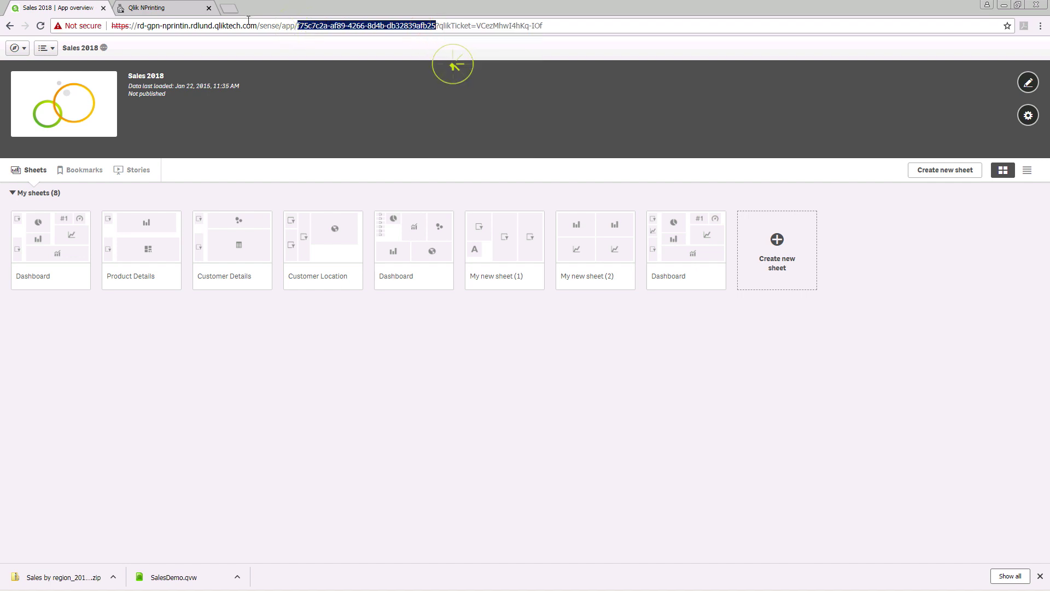
left_click(164, 8)
right_click(426, 337)
Step: Paste the app ID, set the \GPN identity, then verify and create the connection
left_click(465, 398)
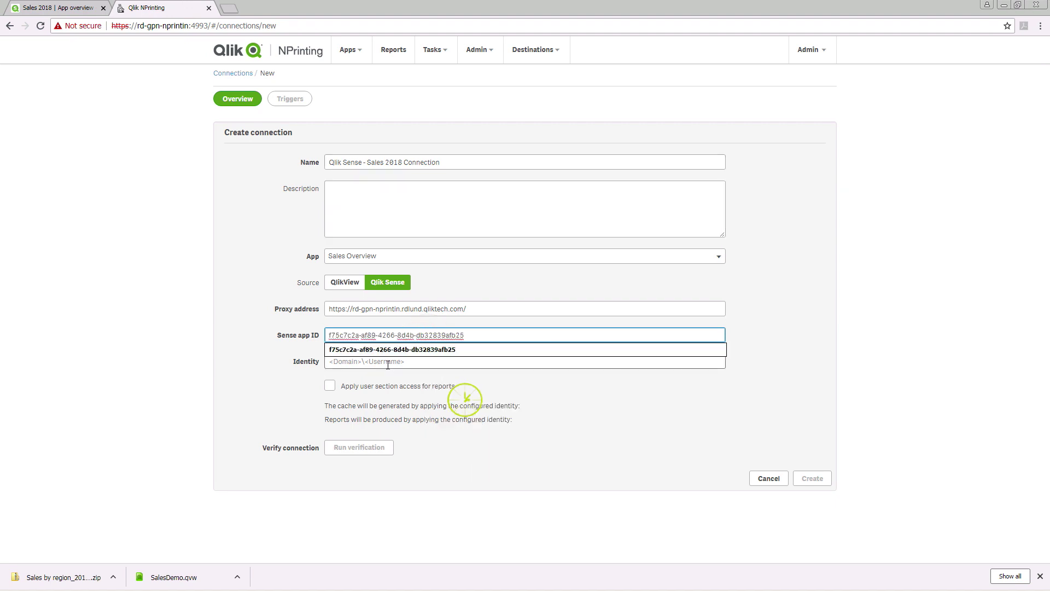
left_click(333, 362)
type("\\GPN")
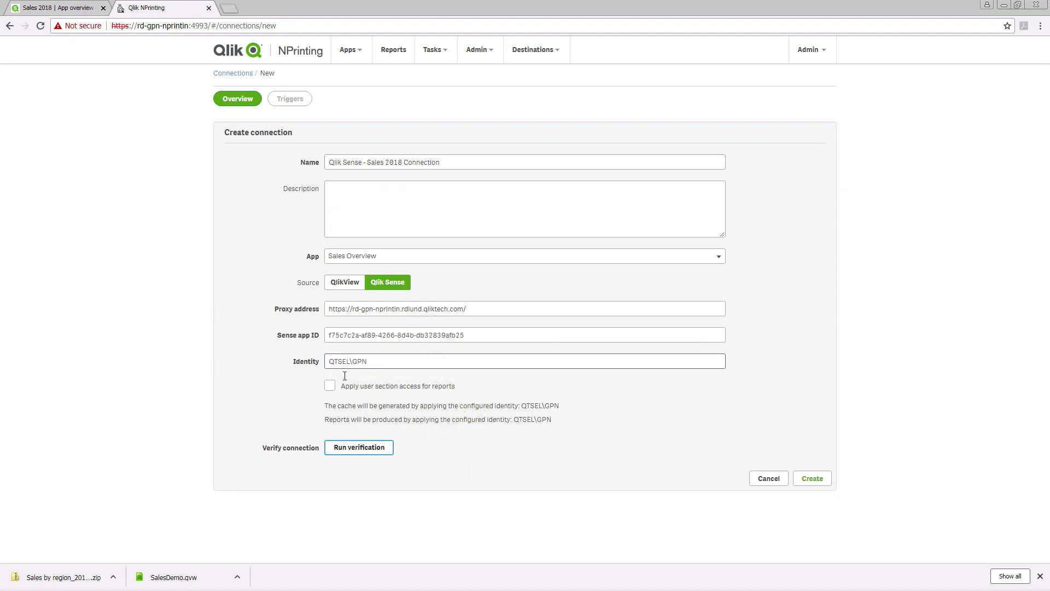
left_click(353, 448)
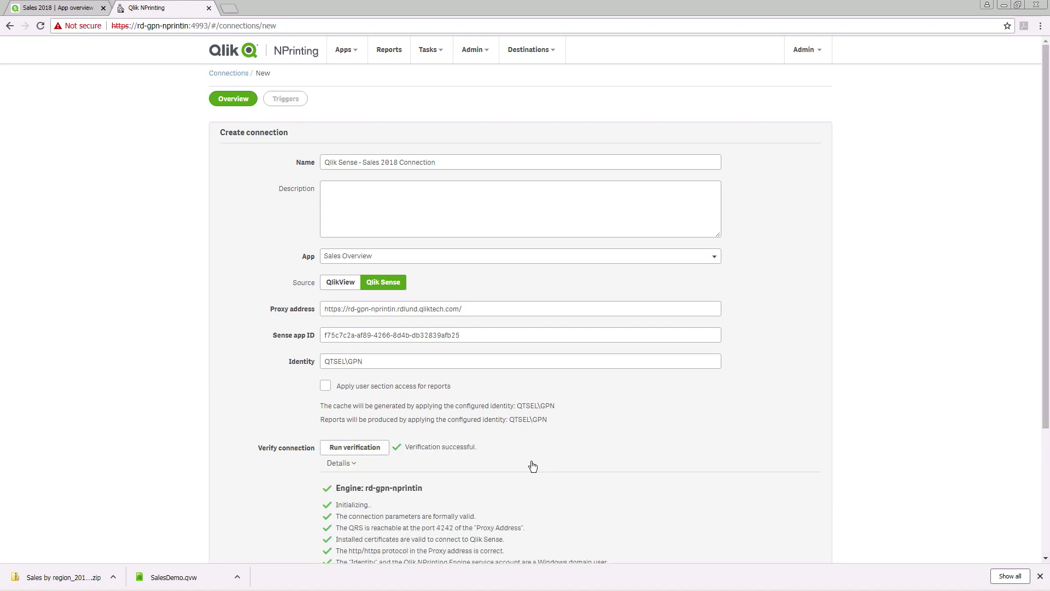
scroll(533, 467, "down", 3)
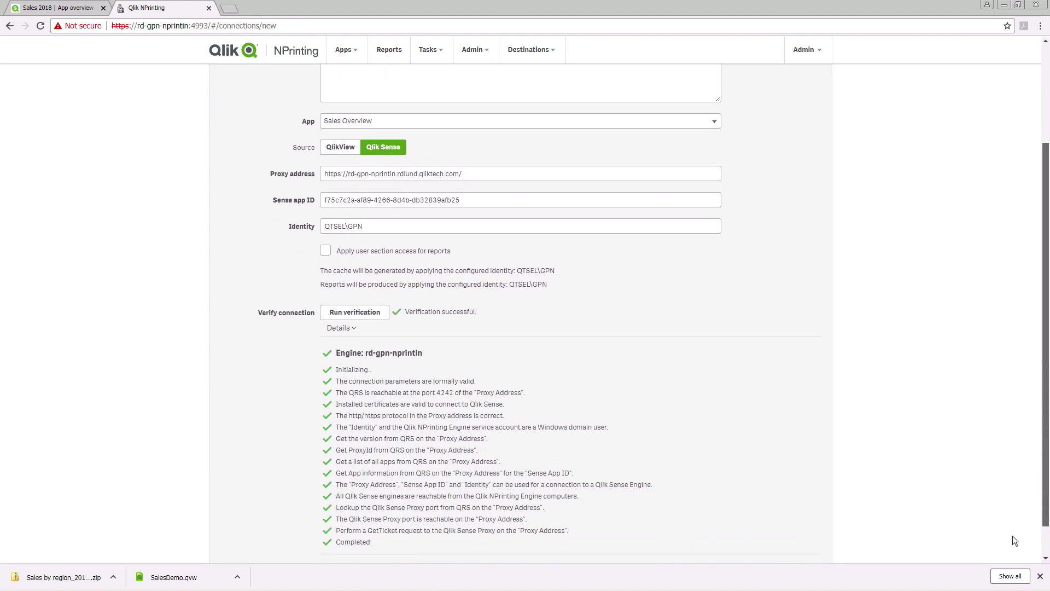
left_click(823, 544)
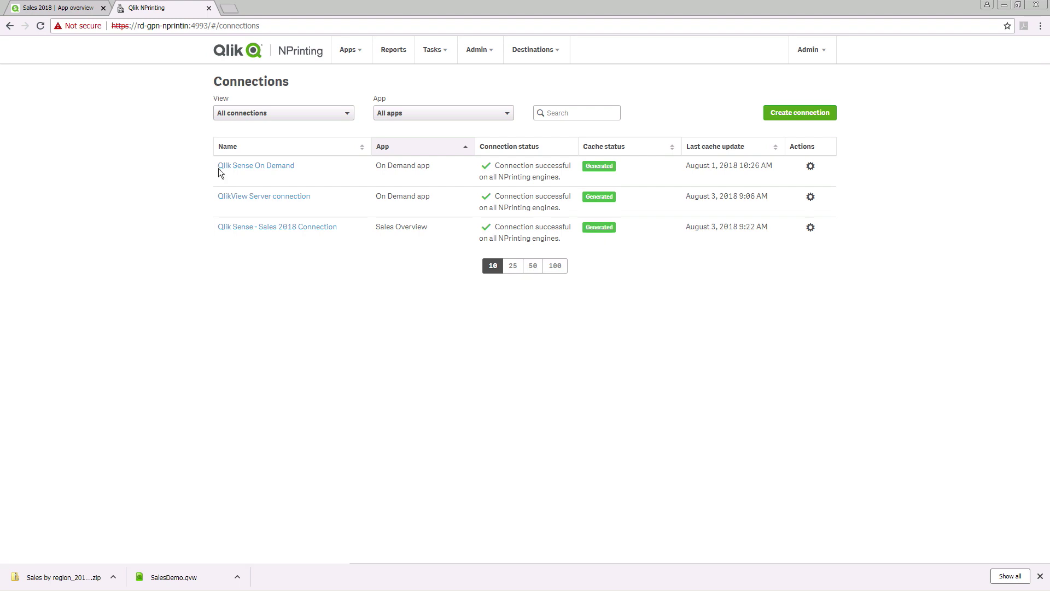
Step: Open Executive Dashboard from the Qlik Sense hub and copy its server address
left_click(57, 7)
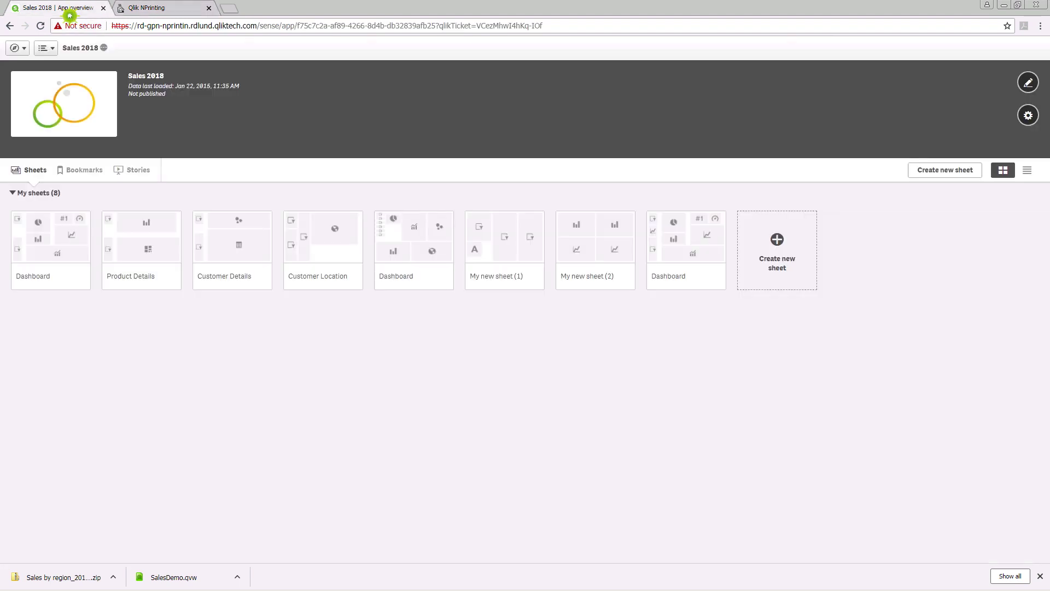
left_click(17, 48)
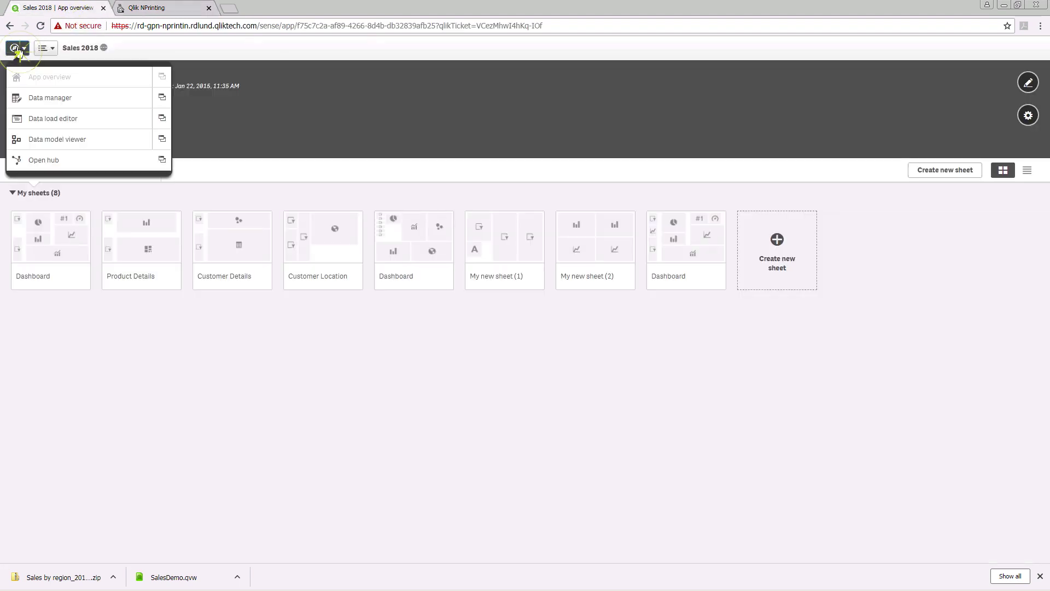
left_click(32, 160)
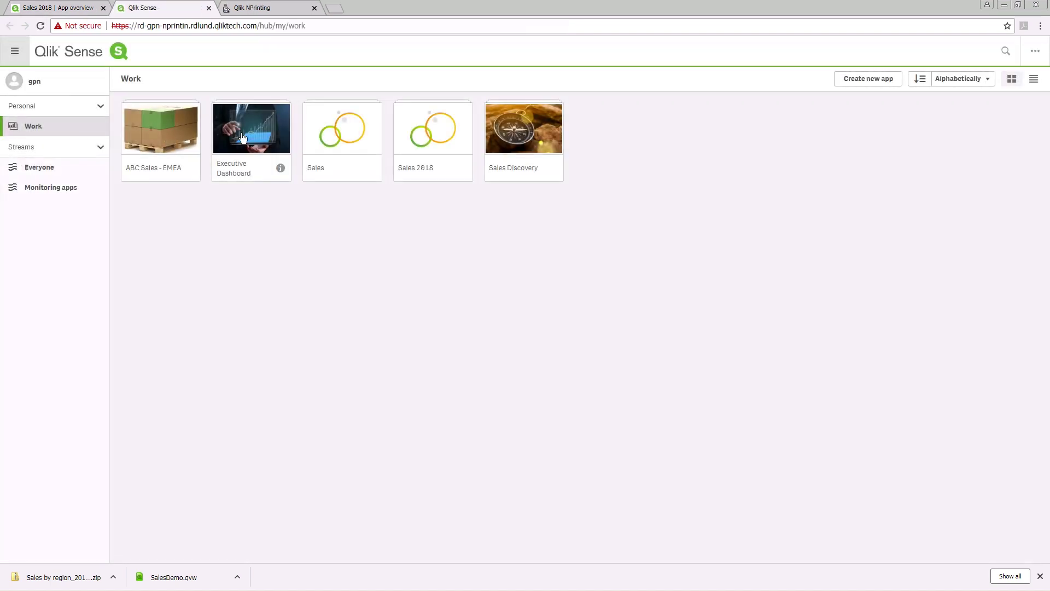
left_click(215, 135)
left_click_drag(111, 26, 258, 26)
key("ctrl+c")
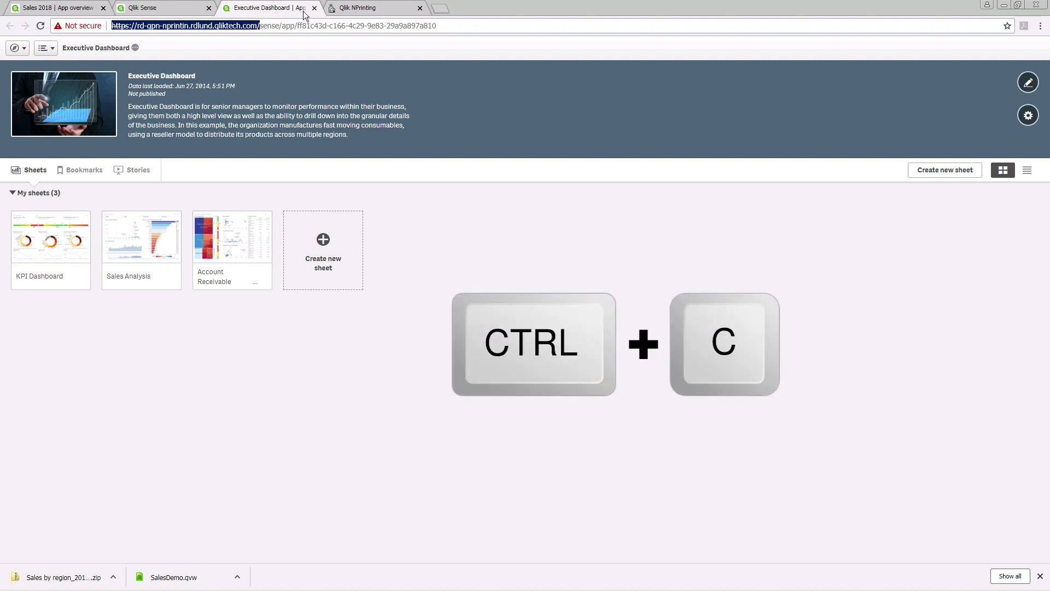
left_click(336, 9)
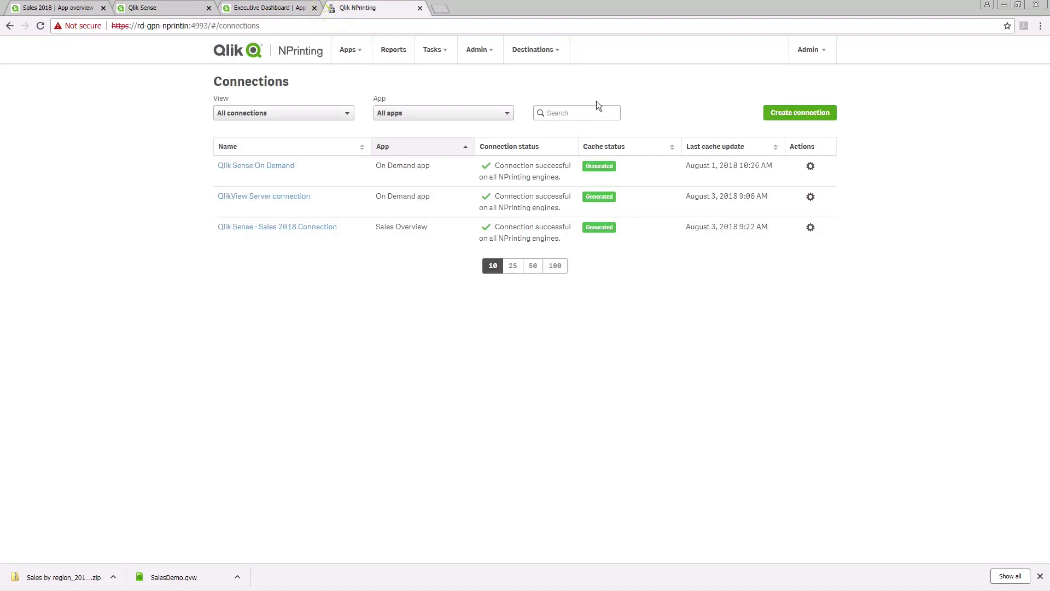
Step: Start a Qlik Sense connection for Sales Overview and paste the proxy address
left_click(764, 113)
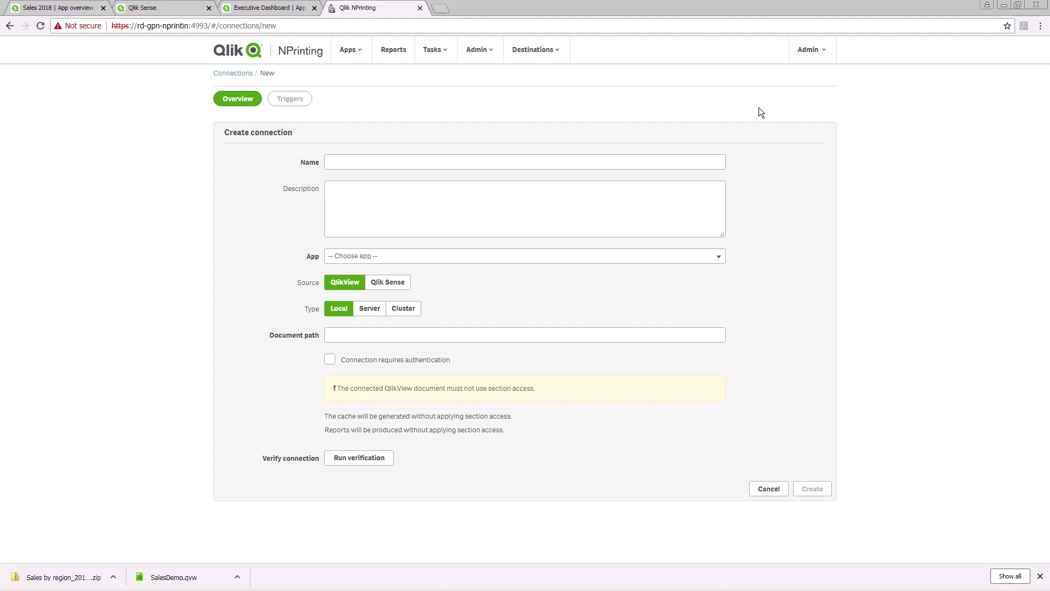
left_click(537, 161)
type("Qlik Sense - Executive Dashboard")
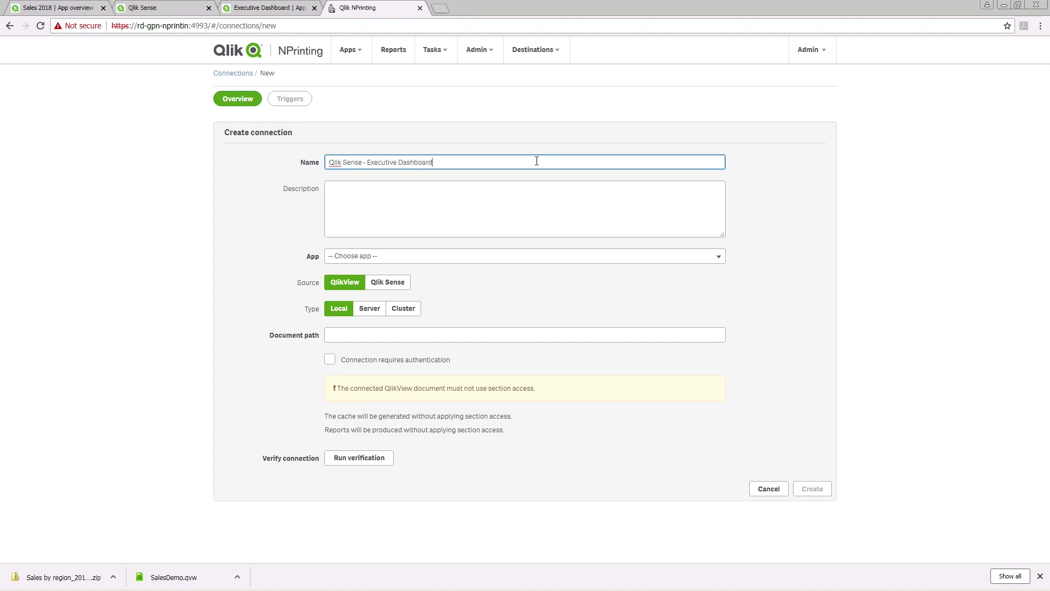
left_click(439, 256)
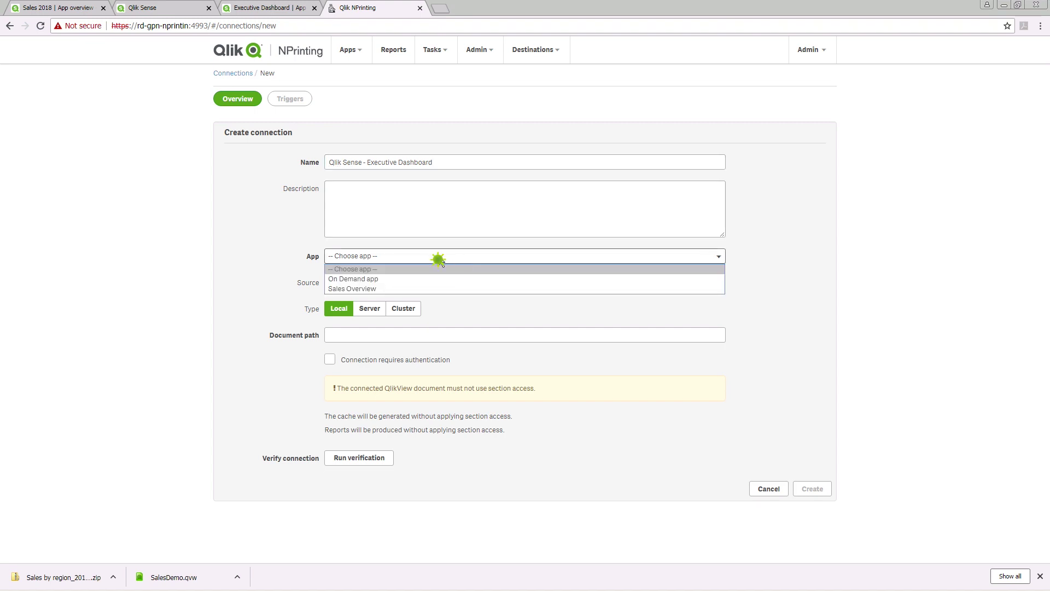
left_click(393, 290)
left_click(402, 284)
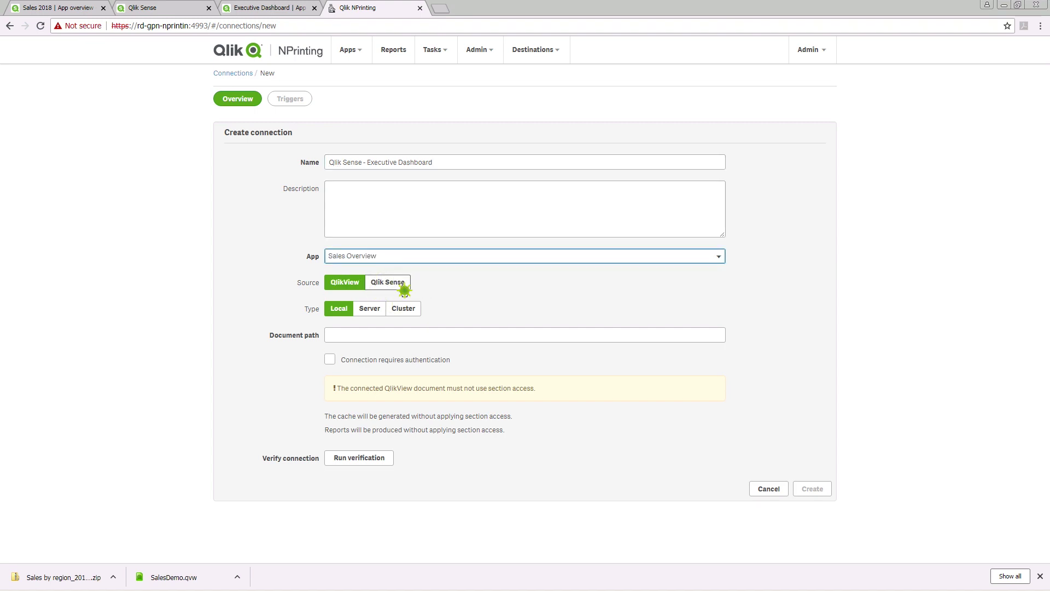
left_click(471, 307)
key("ctrl+v")
key("Tab")
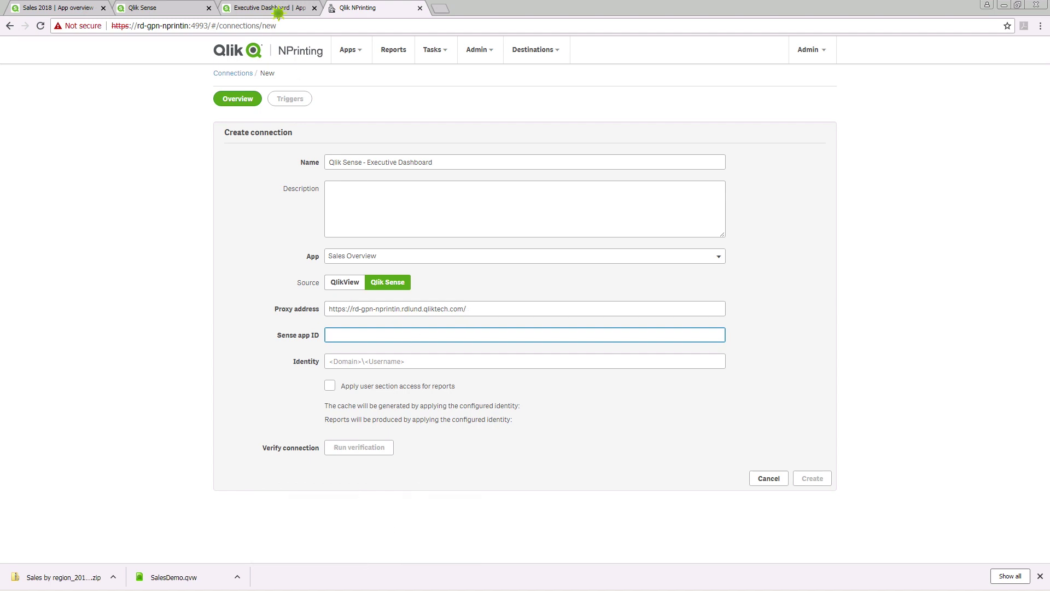
Step: Fill Sense app ID with the Executive Dashboard app ID from its URL
left_click(272, 7)
left_click_drag(299, 26, 438, 26)
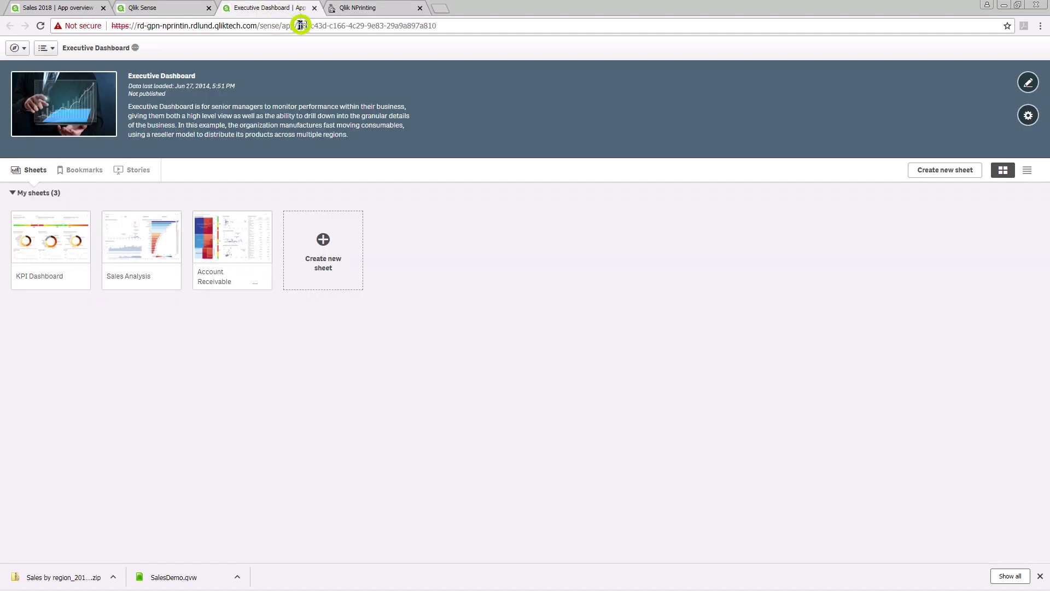
left_click(383, 9)
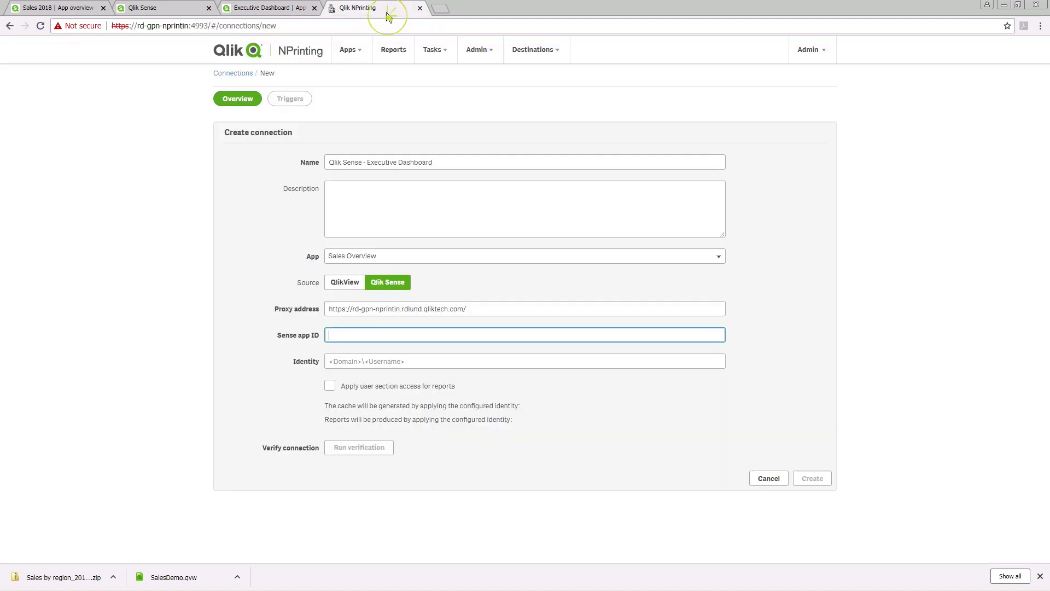
key("ctrl+v")
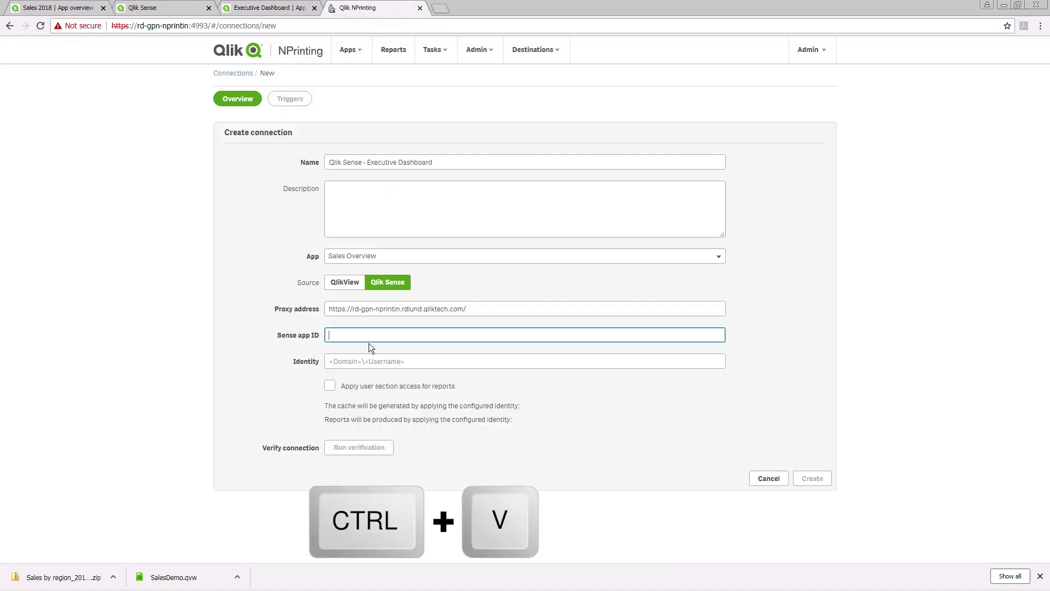
key("ctrl+v")
Step: Set identity qtsel\gpn, then verify and create the Executive Dashboard connection
left_click(350, 361)
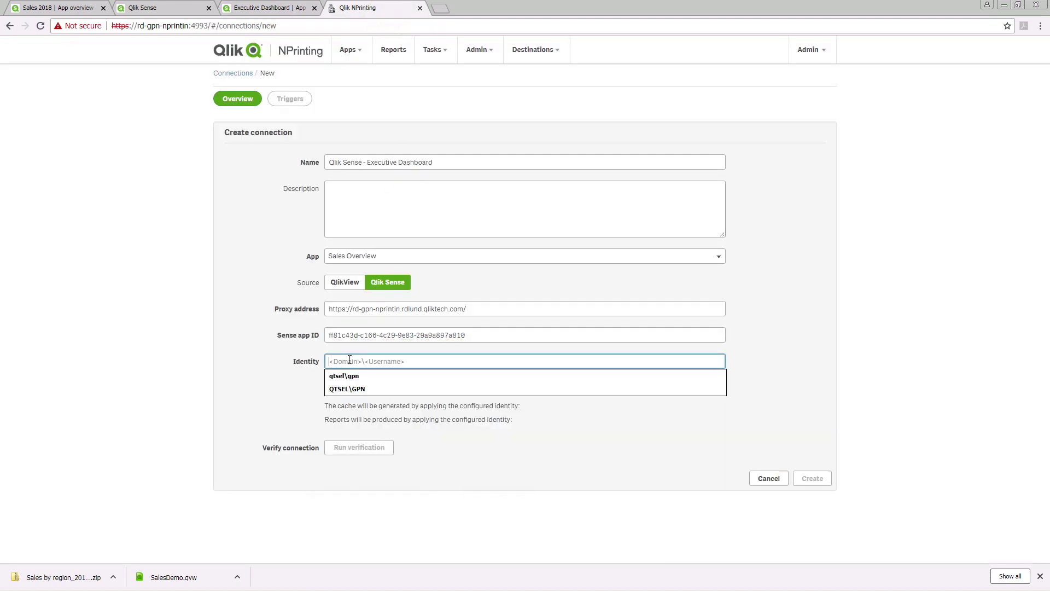
key("Down")
key("Return")
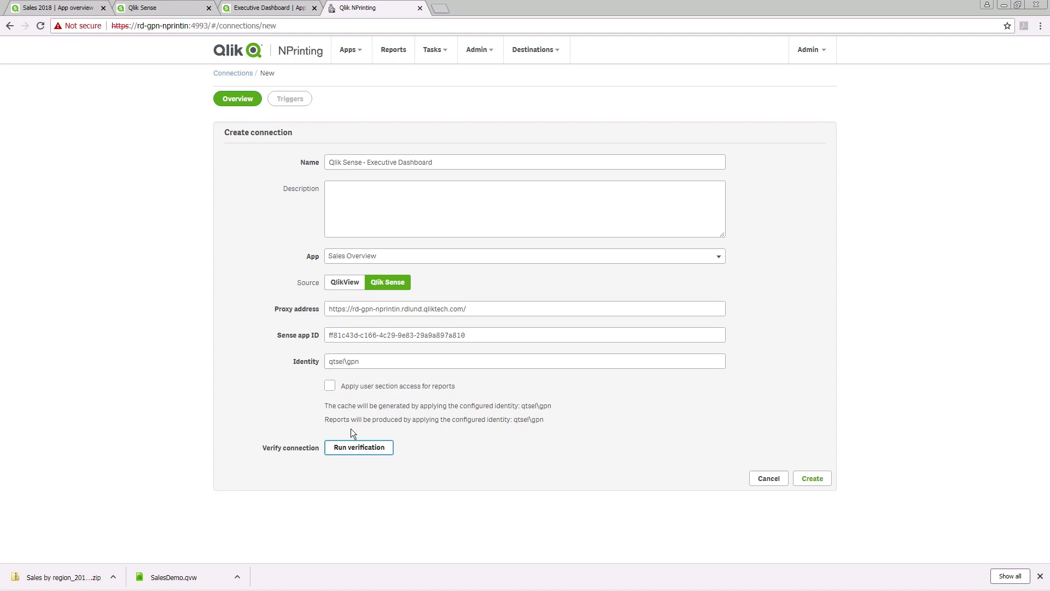
left_click(359, 447)
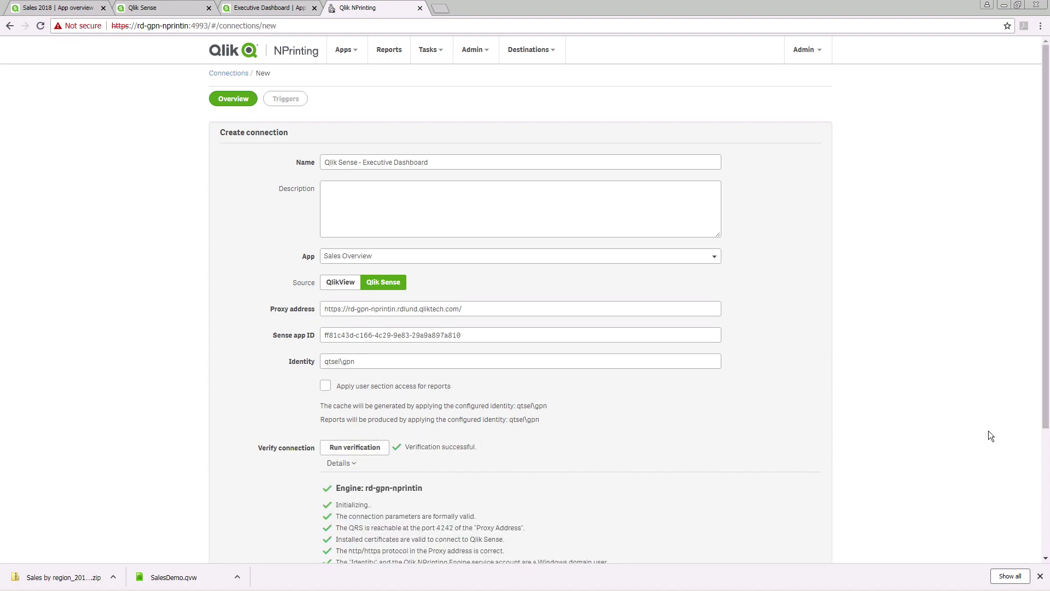
scroll(989, 435, "down", 5)
left_click(811, 541)
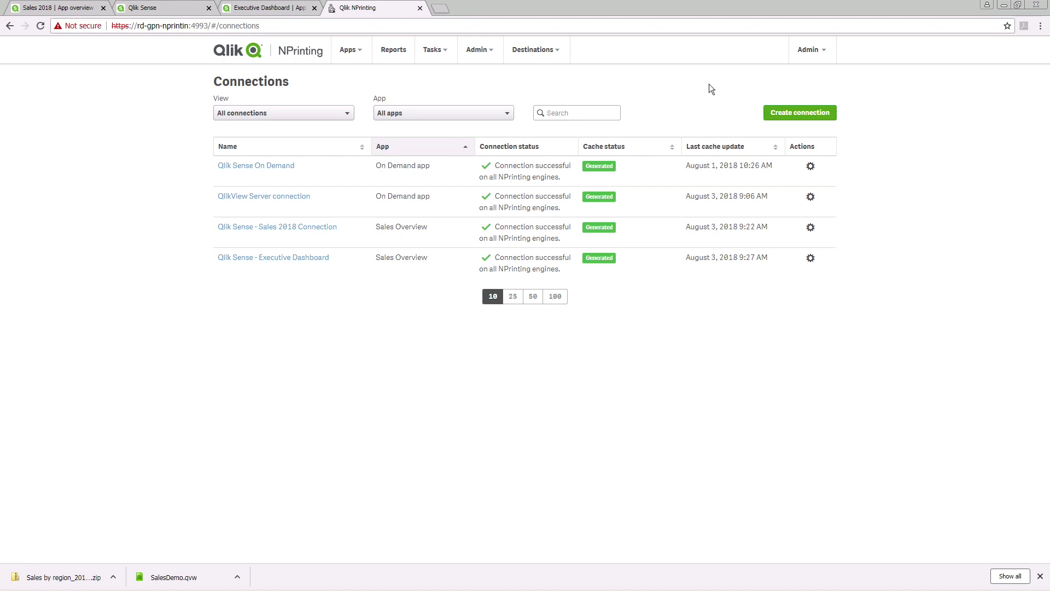
Step: Start a local QlikView connection named QlikView Sales Connection for Sales Overview
left_click(818, 112)
left_click(665, 162)
type("QlikView Sales Connection")
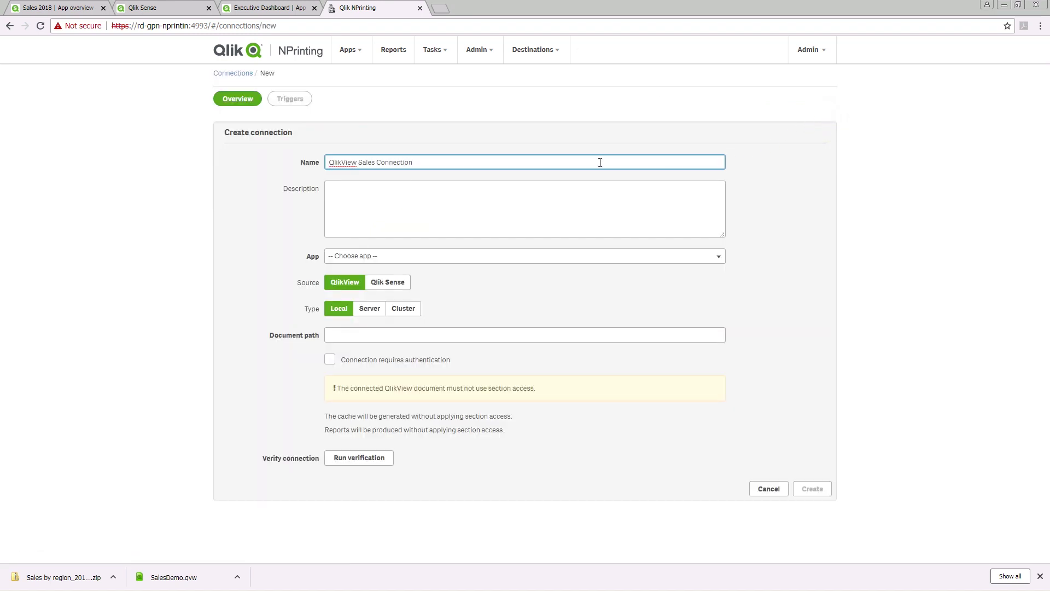
left_click(468, 256)
left_click(435, 293)
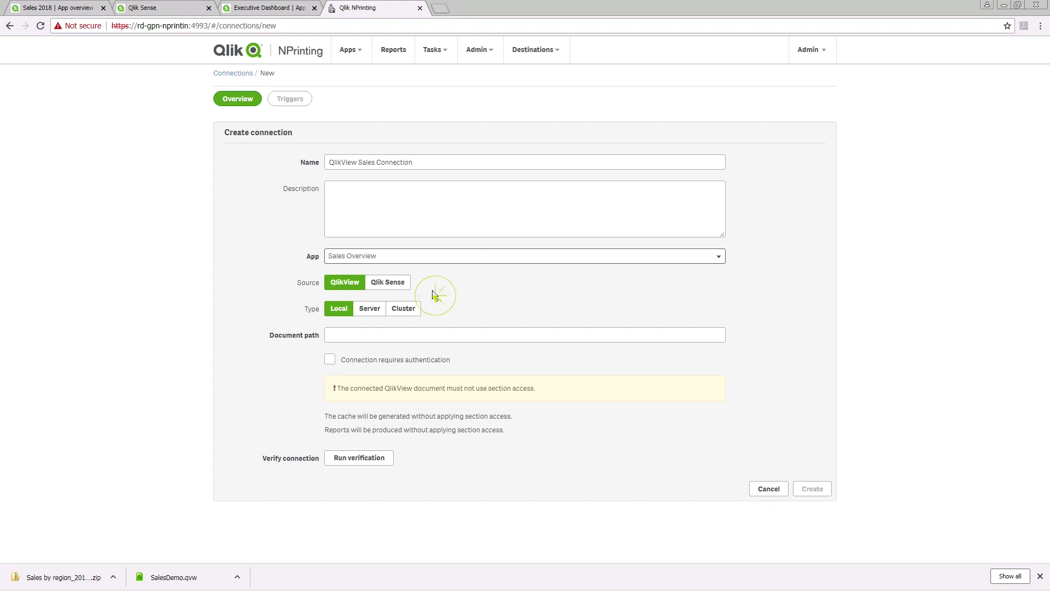
left_click(338, 333)
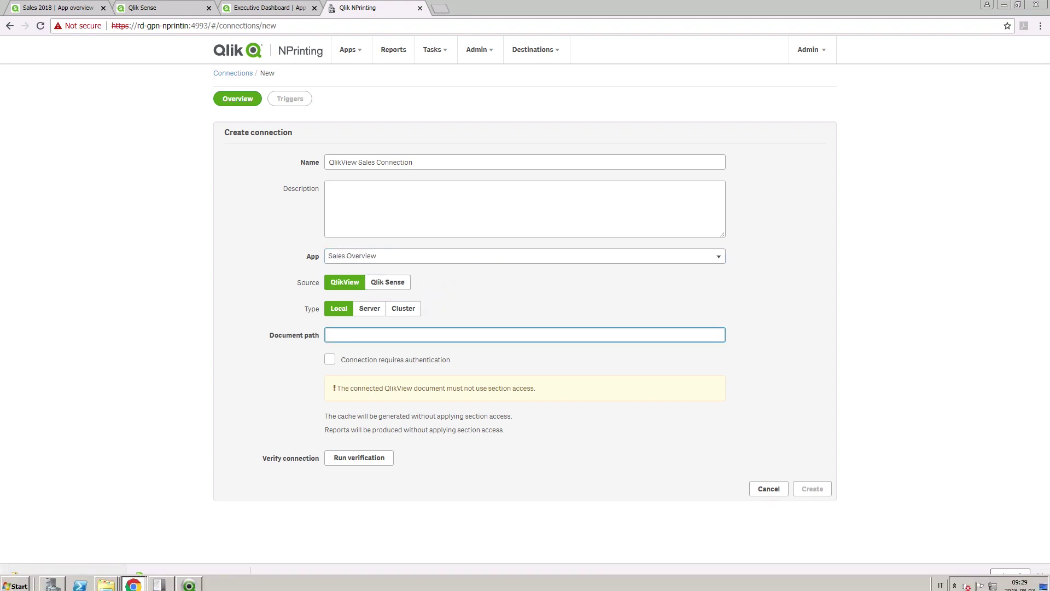
left_click(9, 585)
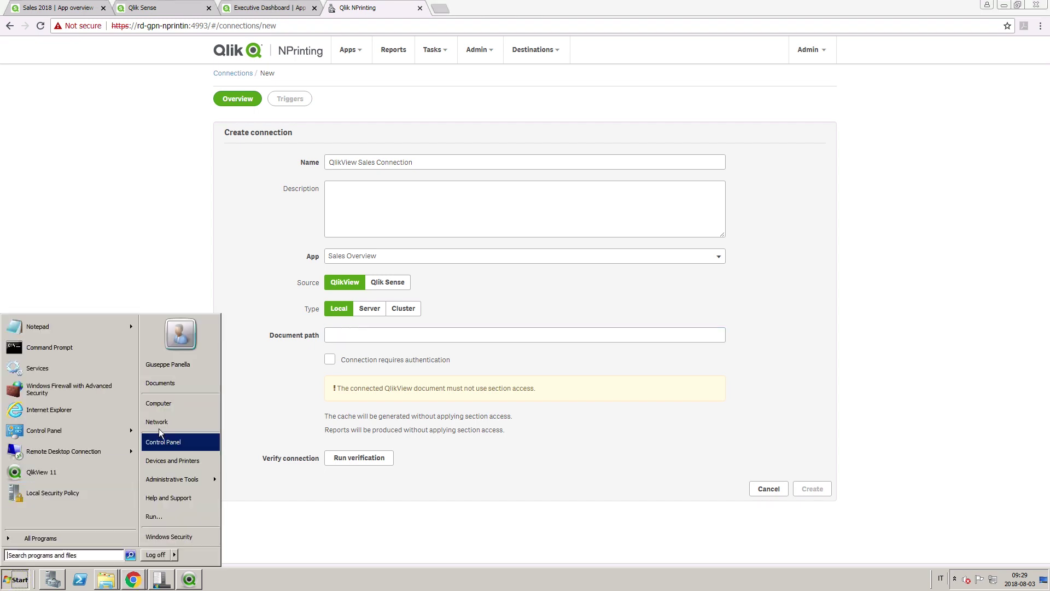
Step: Browse to C:\QlikViewDocuments, select SalesDemo, and copy the folder path
left_click(162, 403)
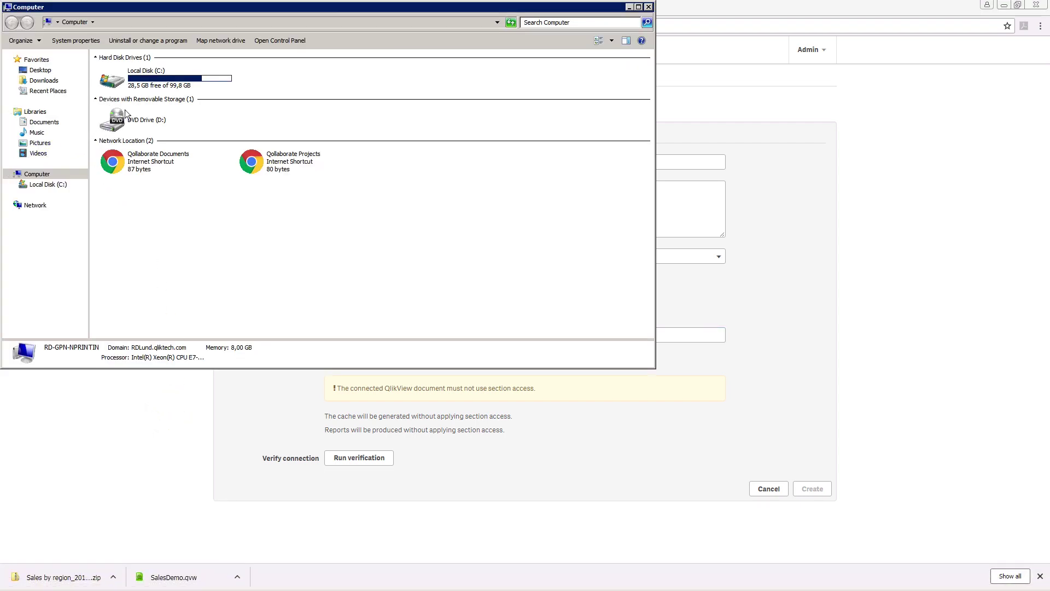
double_click(143, 80)
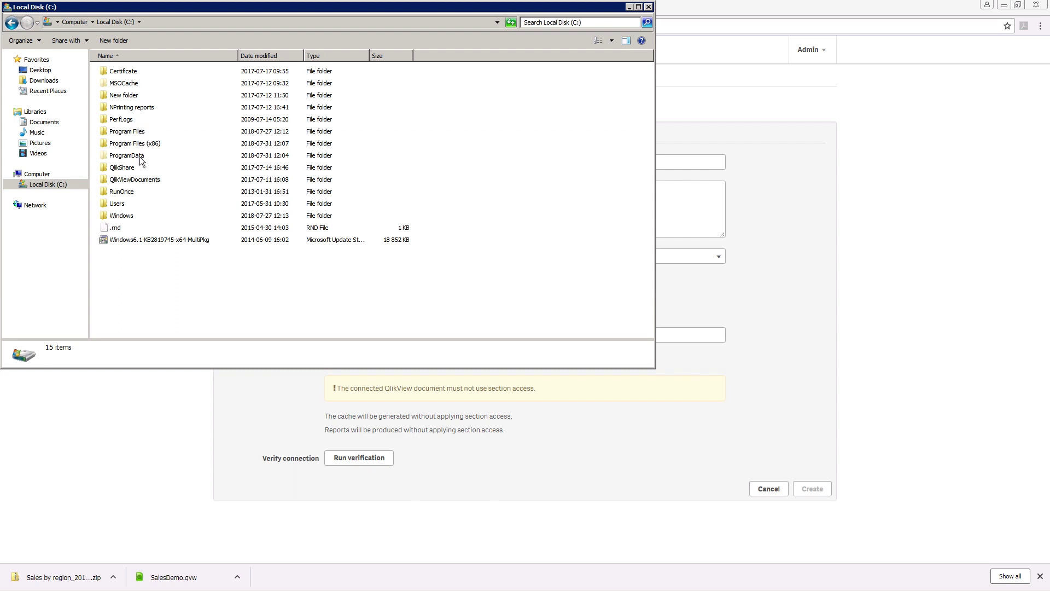
double_click(126, 181)
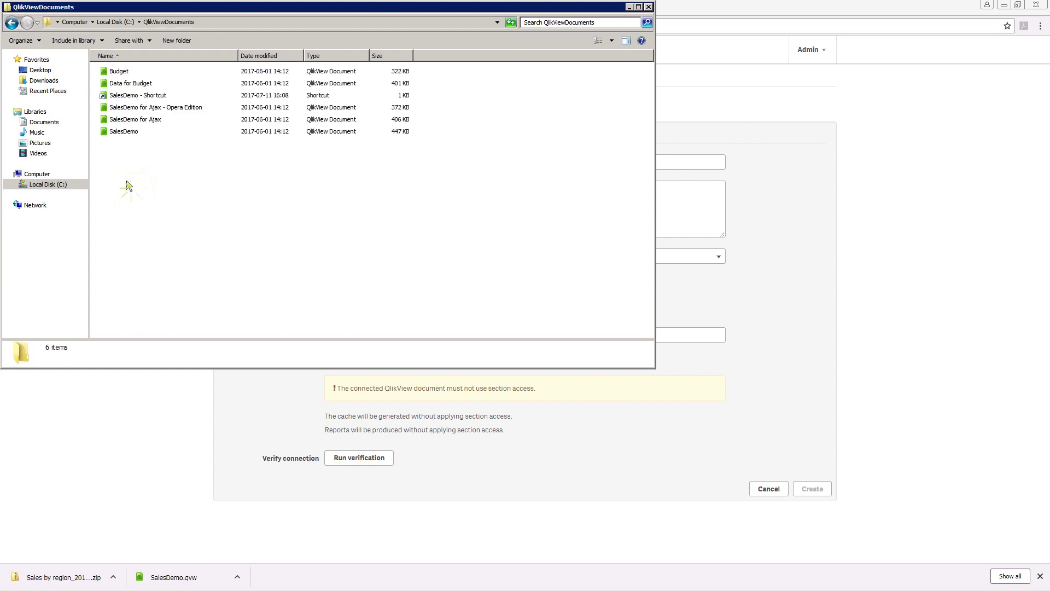
left_click(126, 134)
left_click(187, 23)
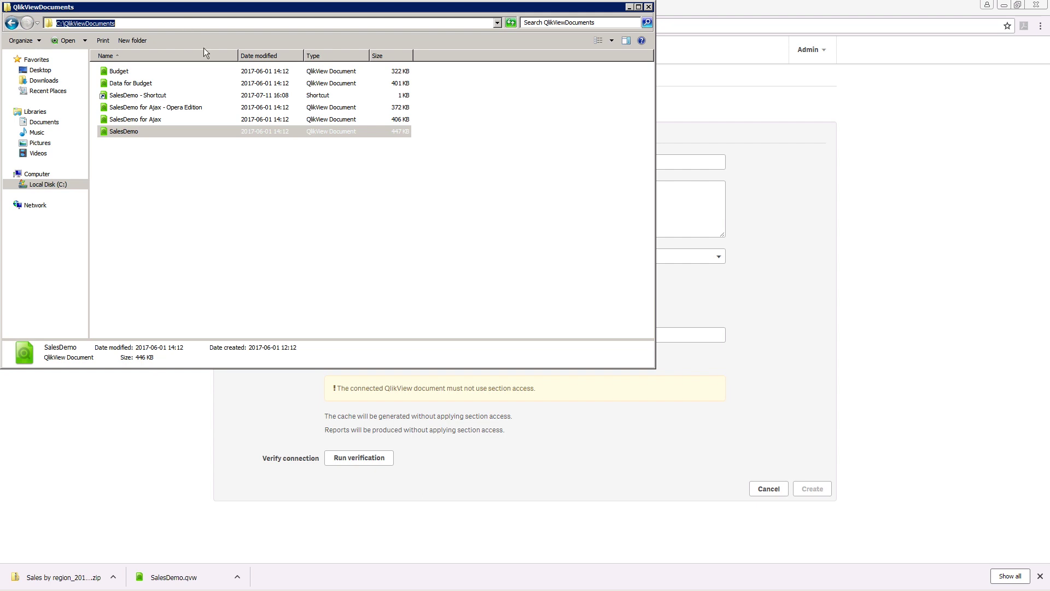
Step: Set document path C:\QlikViewDocuments\SalesDemo.qvw, then verify and create the connection
left_click(693, 290)
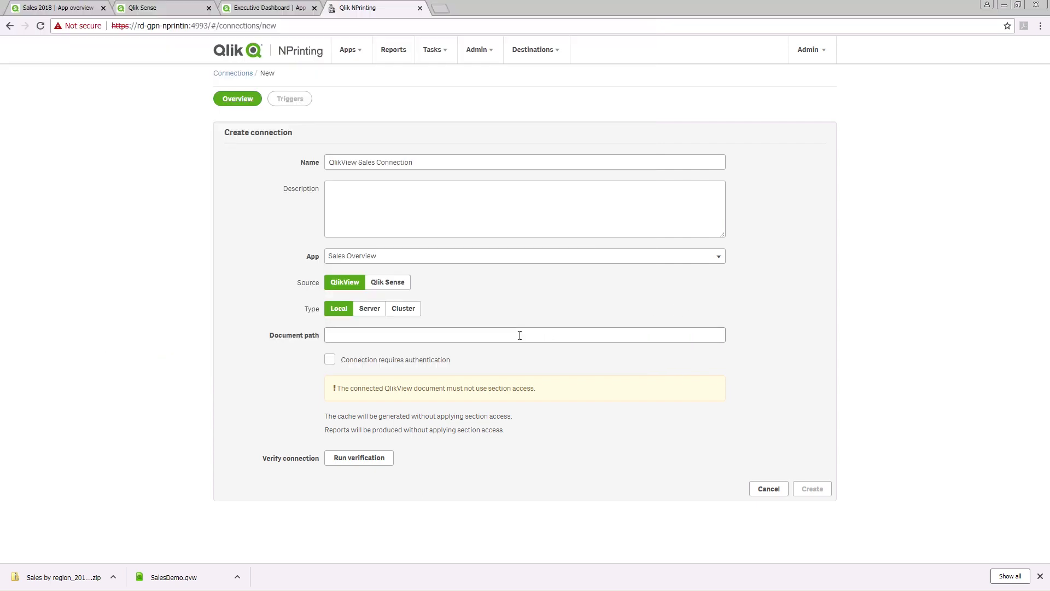
left_click(499, 331)
type("C:\\QlikViewDocuments")
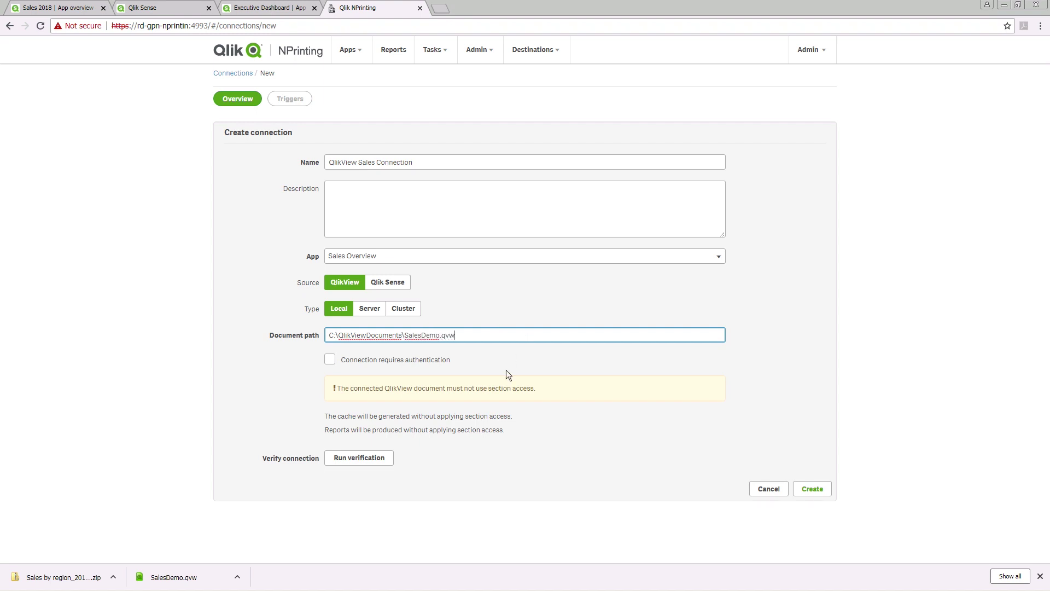
left_click(378, 456)
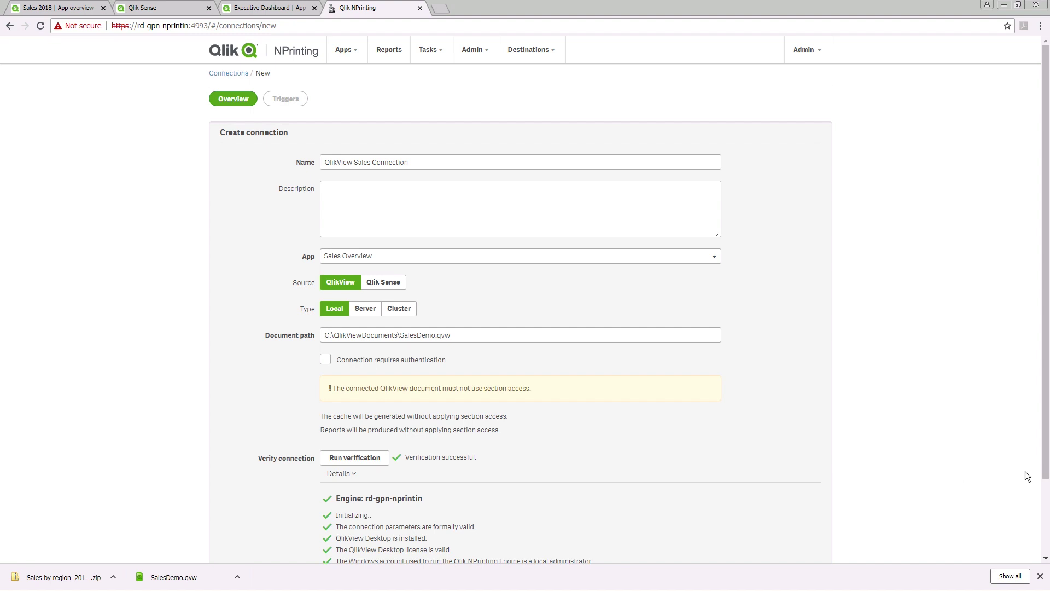
scroll(1042, 465, "down", 2)
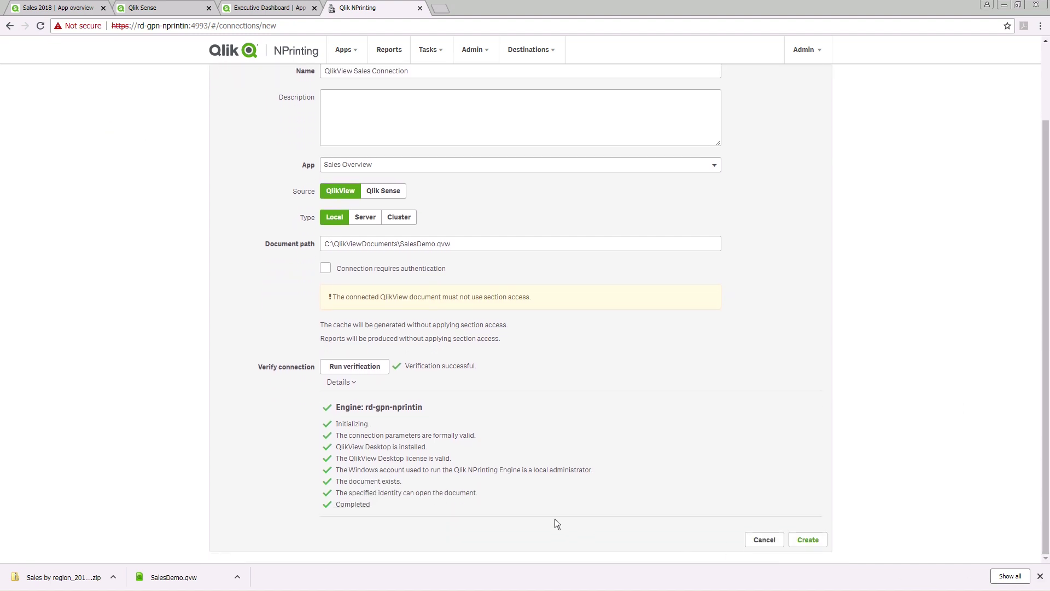
left_click(815, 539)
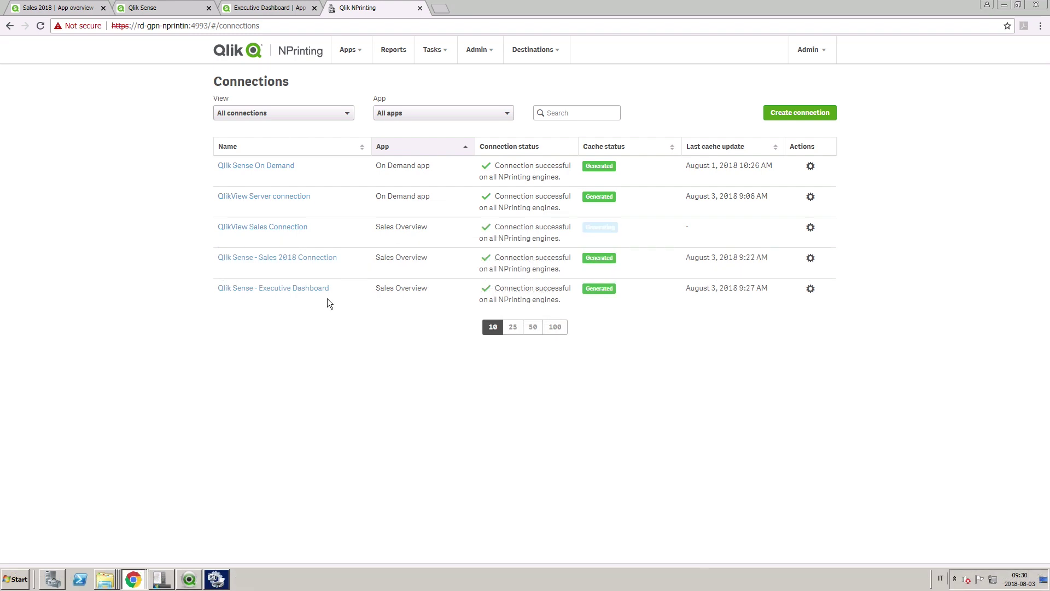
Step: Create a PowerPoint report 'Sales Report' for the Sales Overview app and open its template
left_click(389, 59)
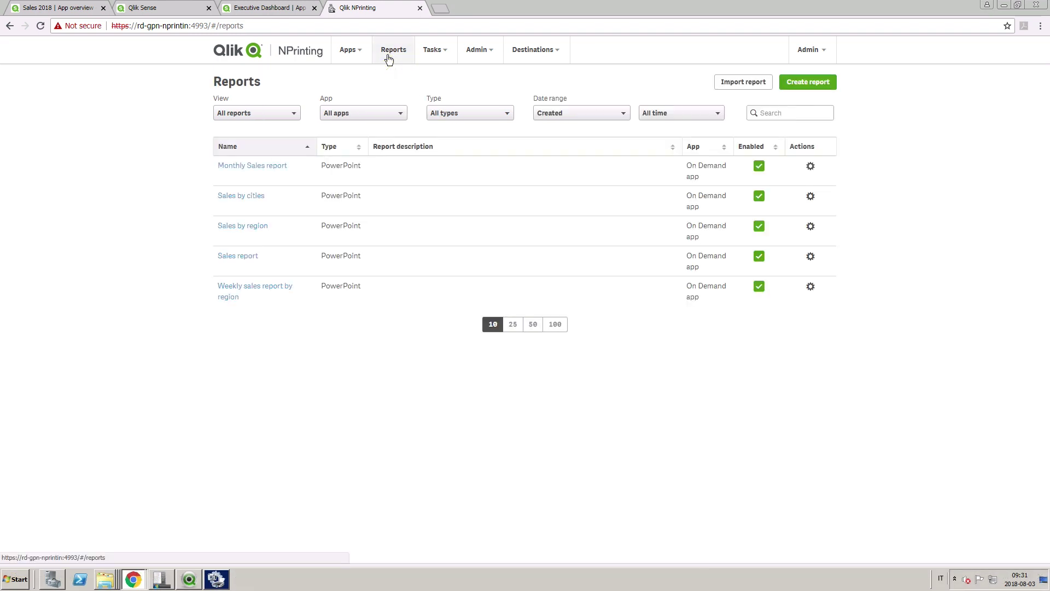
left_click(820, 88)
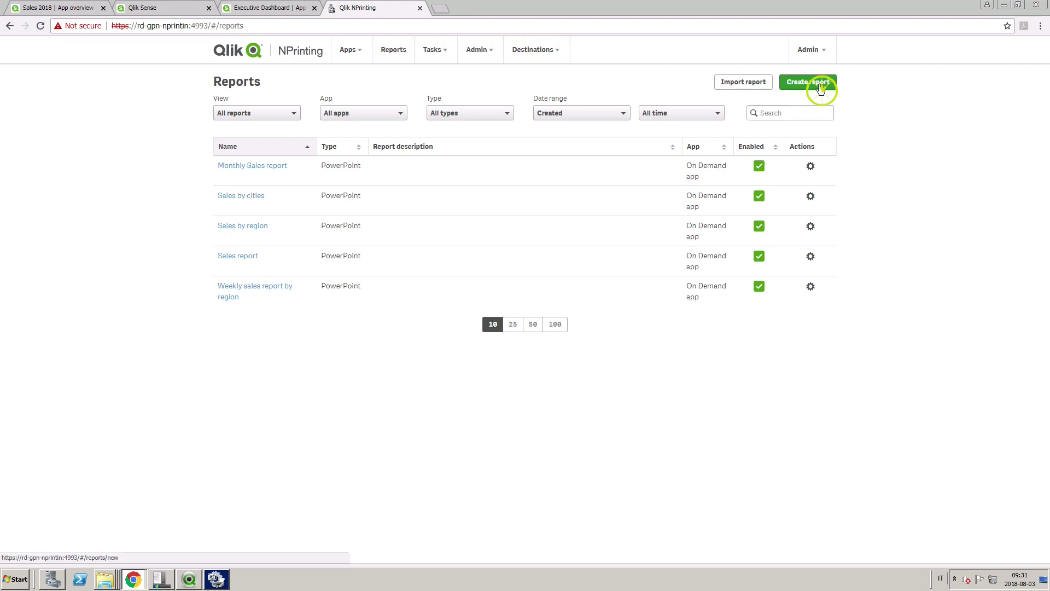
type("SalesReport")
key("Tab")
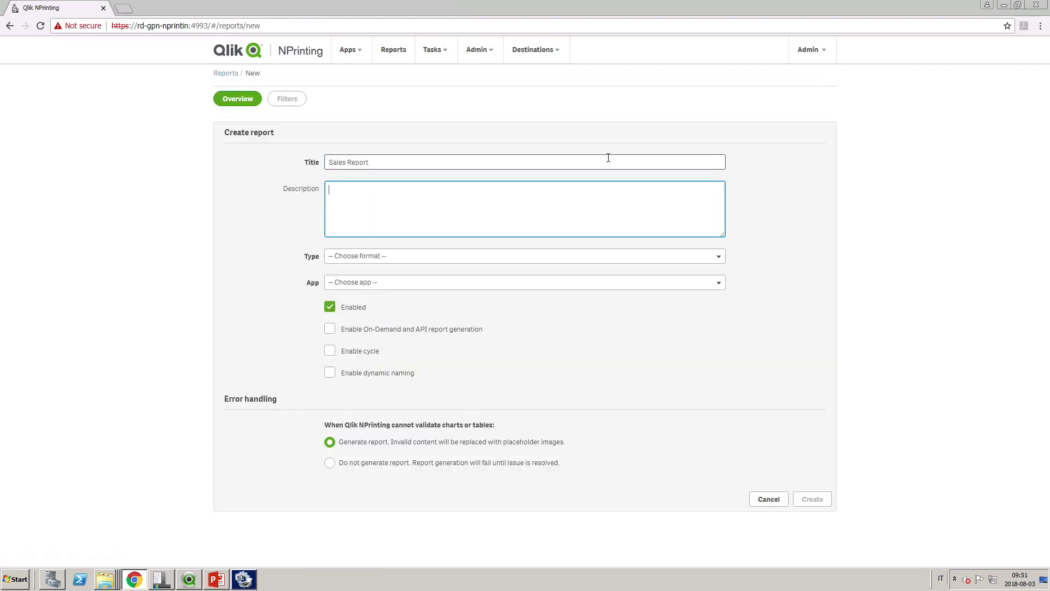
left_click(528, 255)
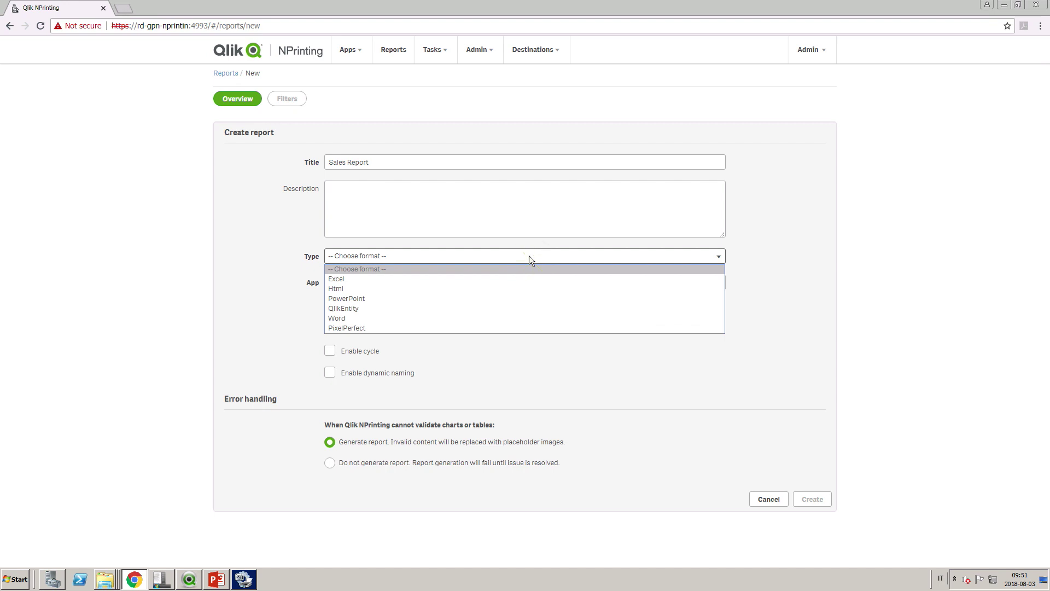
left_click(454, 298)
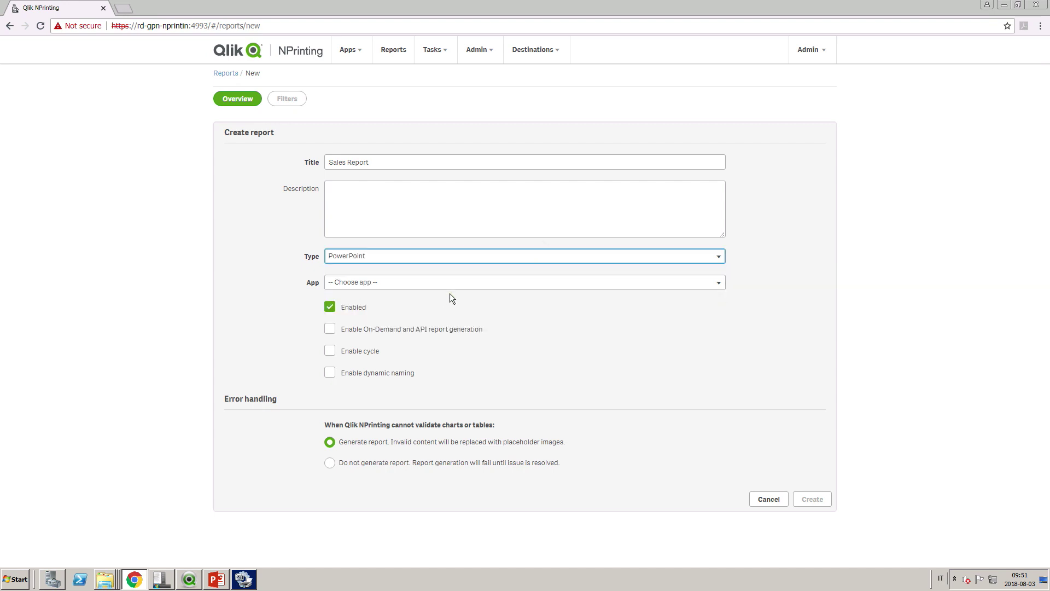
left_click(450, 282)
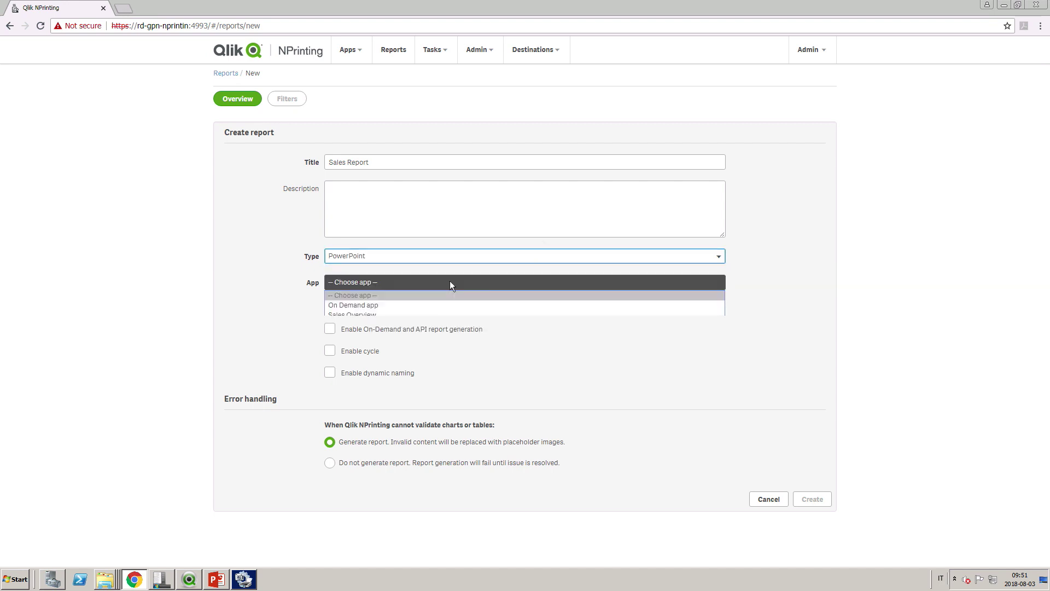
left_click(397, 315)
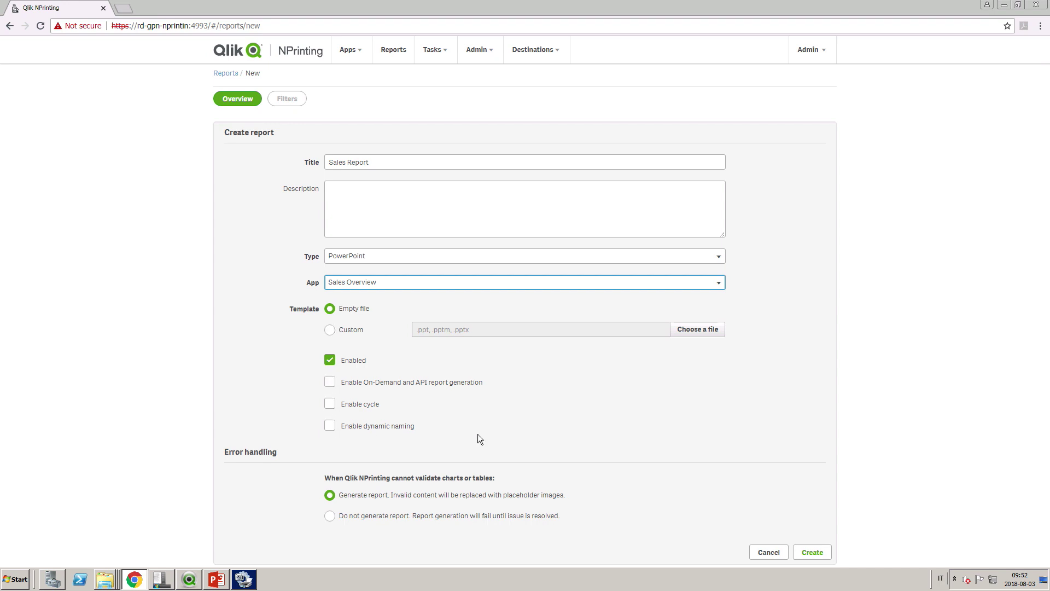
left_click(812, 552)
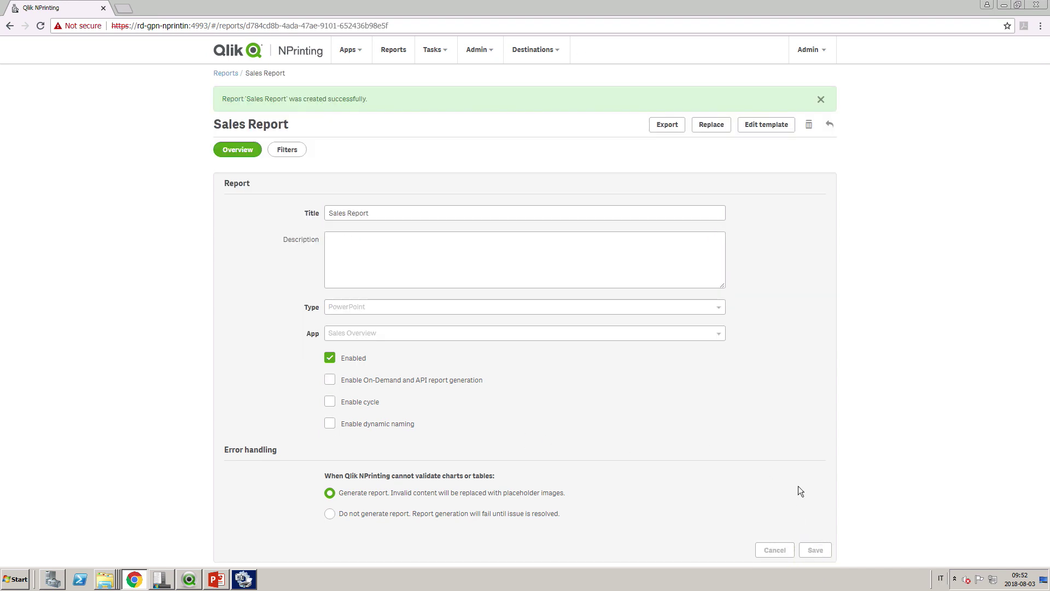
left_click(787, 124)
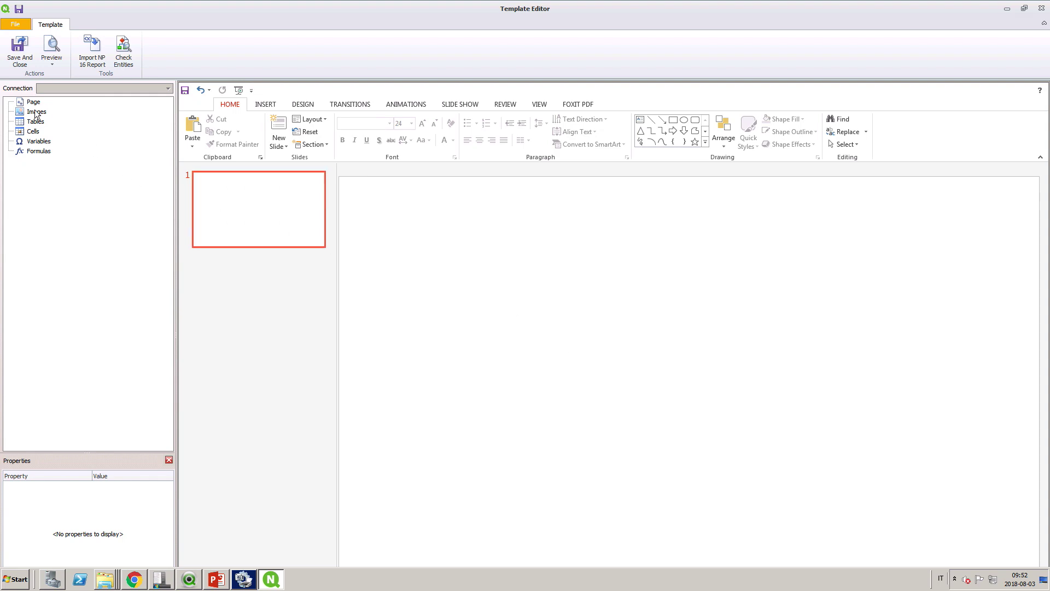
Step: Place the QlikView Dashboard (SH30) sheet image on slide 1
double_click(35, 112)
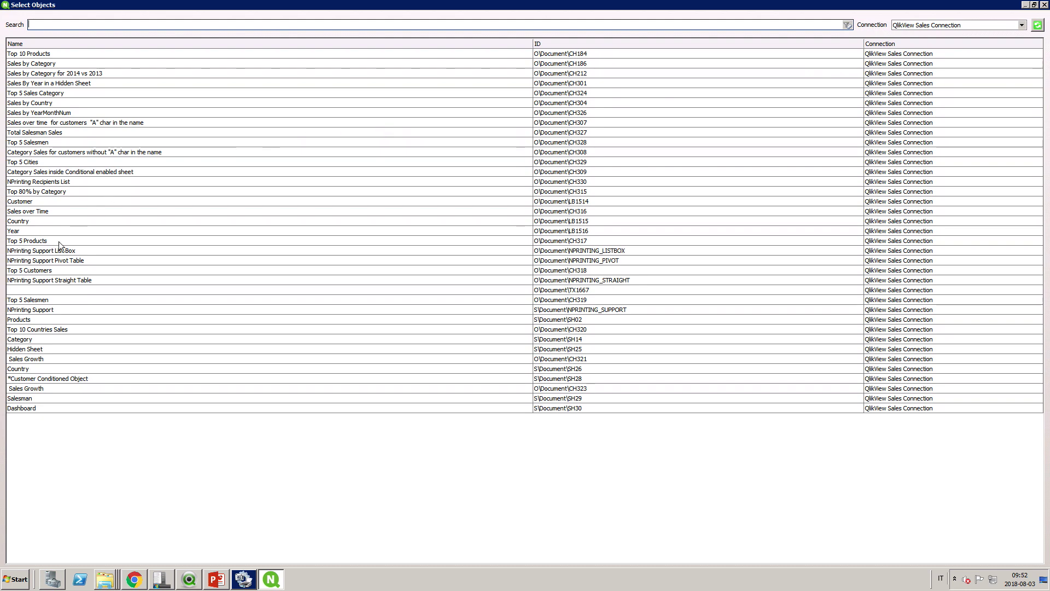
double_click(22, 408)
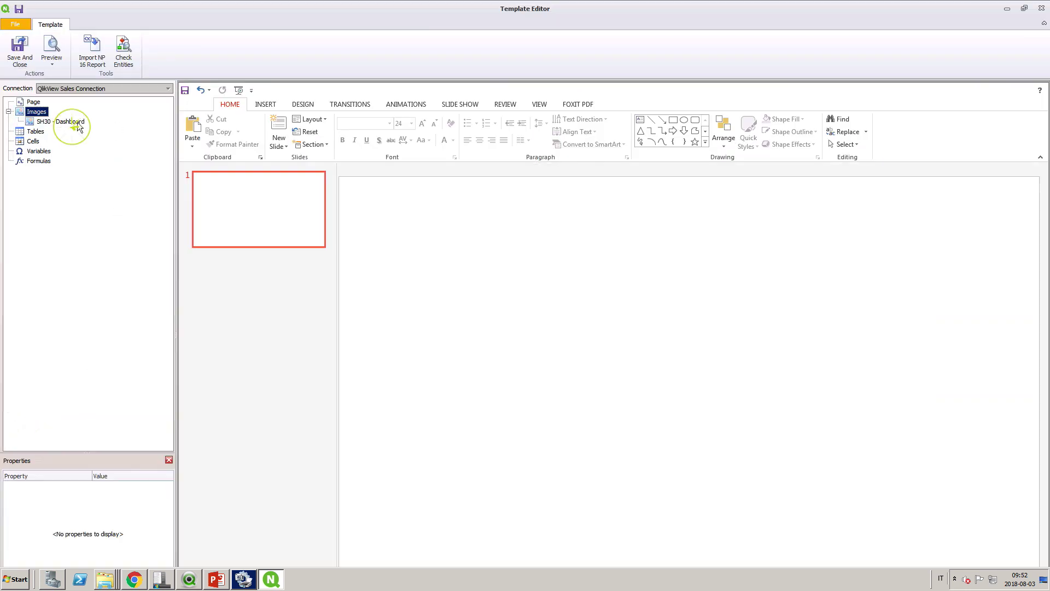
left_click_drag(67, 125, 445, 243)
left_click_drag(466, 278, 482, 279)
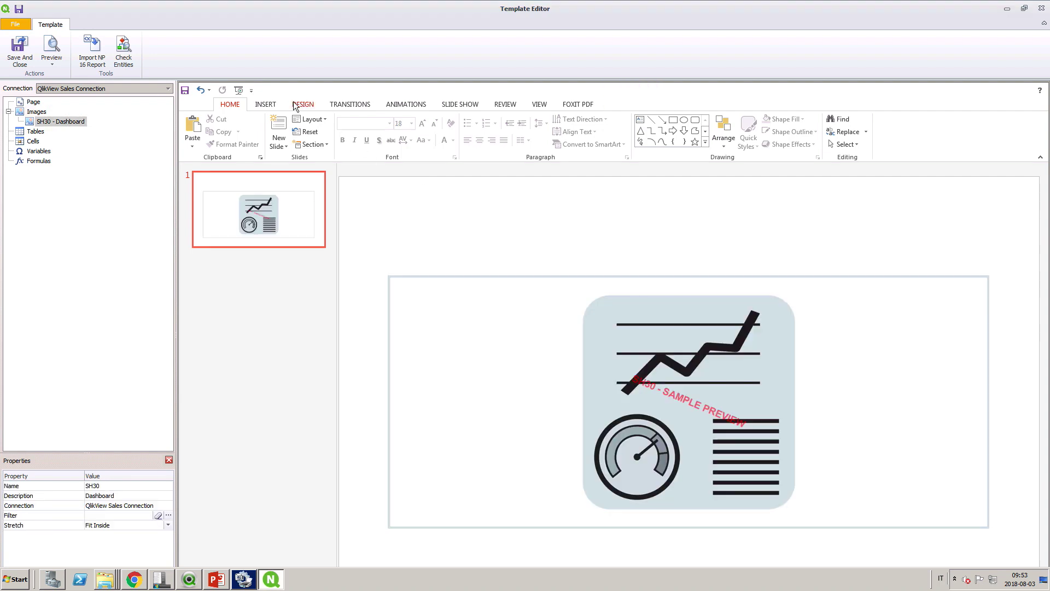
Step: Add a bold, enlarged 'QlikView Sales Dashboard' title centred above the image
left_click(265, 104)
left_click(594, 132)
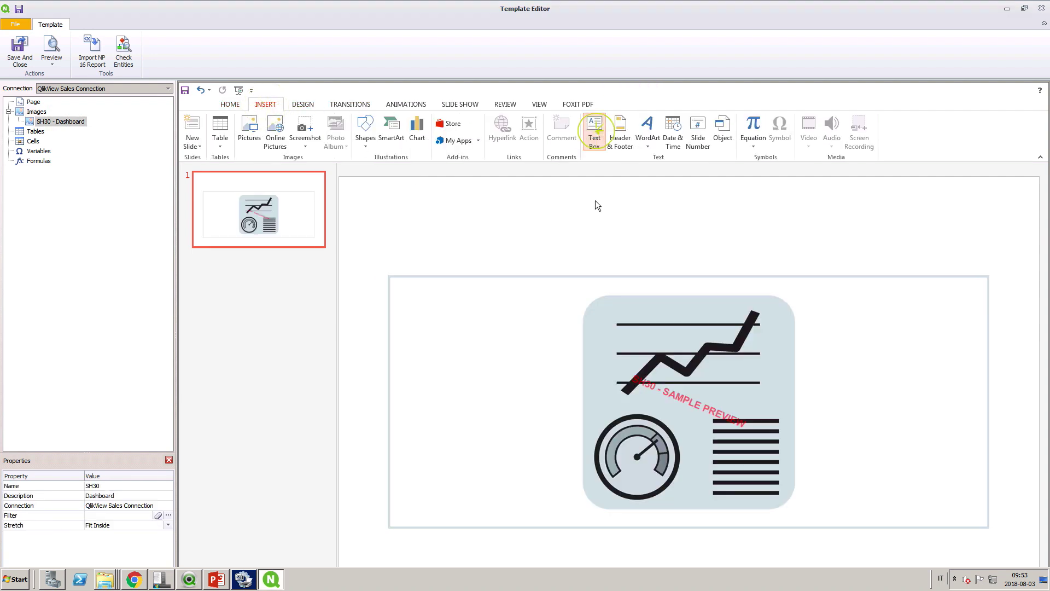
left_click(598, 221)
type("QlikVie")
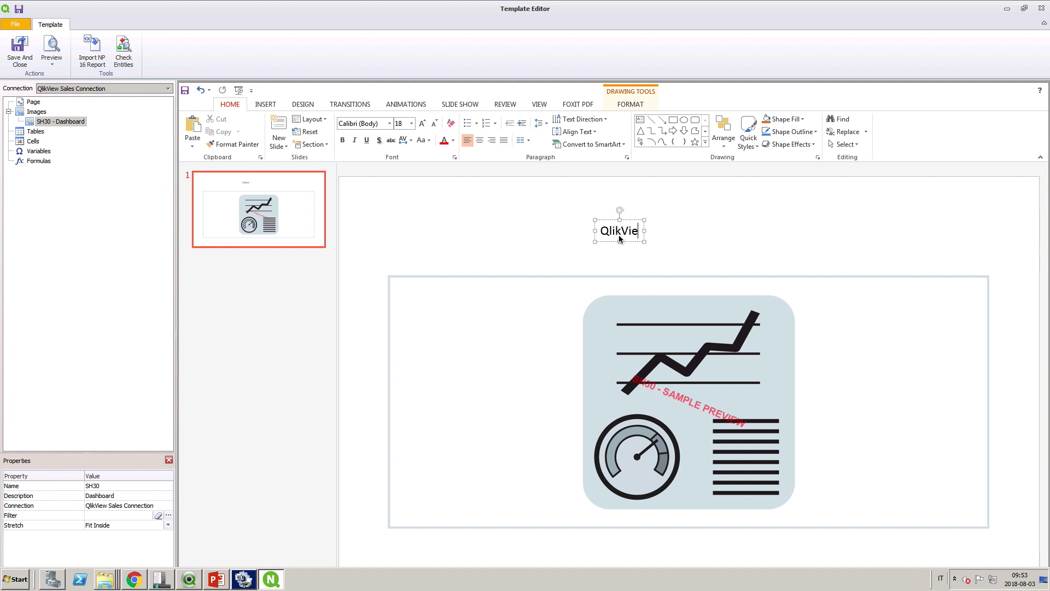
type("w Sales Dashboard")
key("Escape")
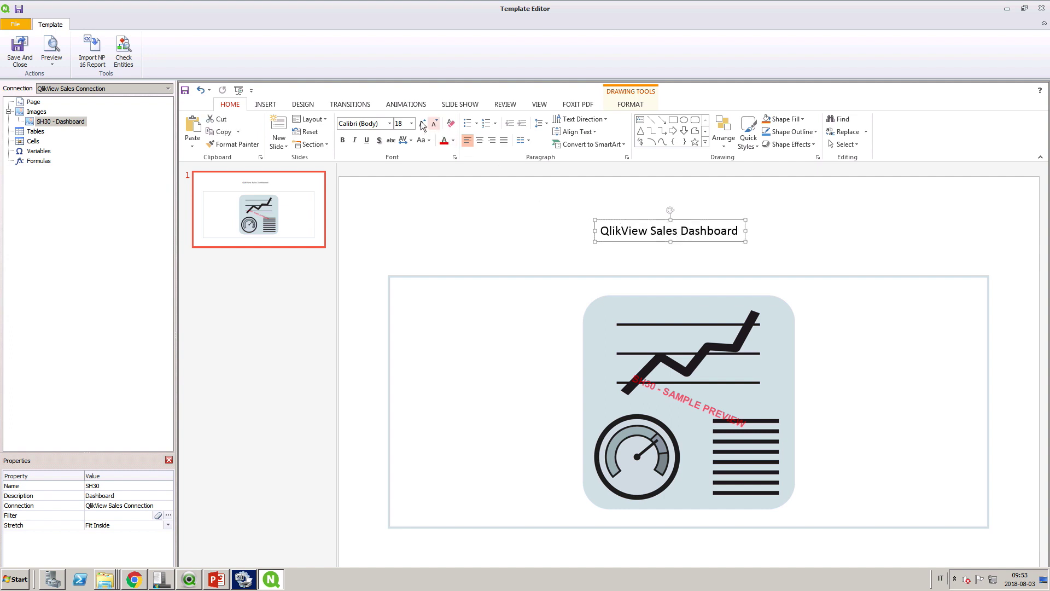
left_click(421, 124)
left_click(422, 123)
left_click_drag(666, 250, 645, 245)
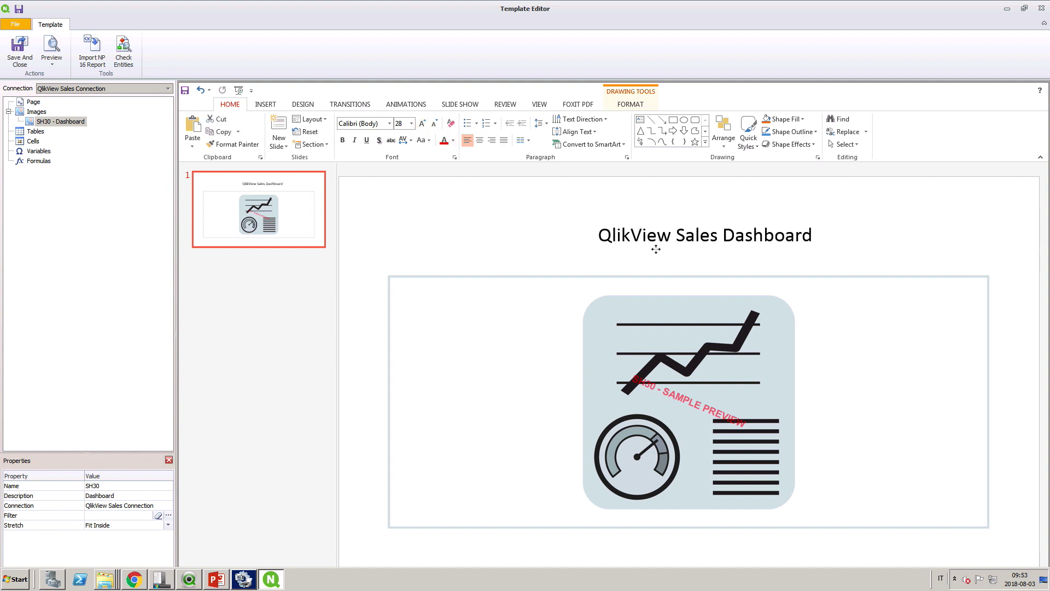
left_click(342, 140)
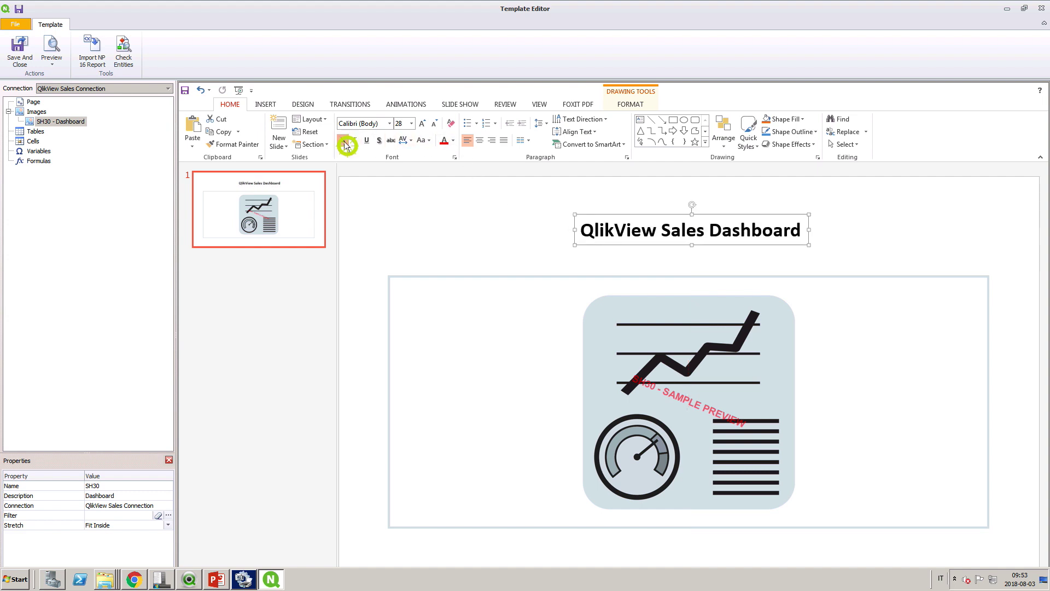
Step: Add slide 2 with Sales per Region and Sales Trend images from the Qlik Sense - Sales 2018 connection
left_click(278, 126)
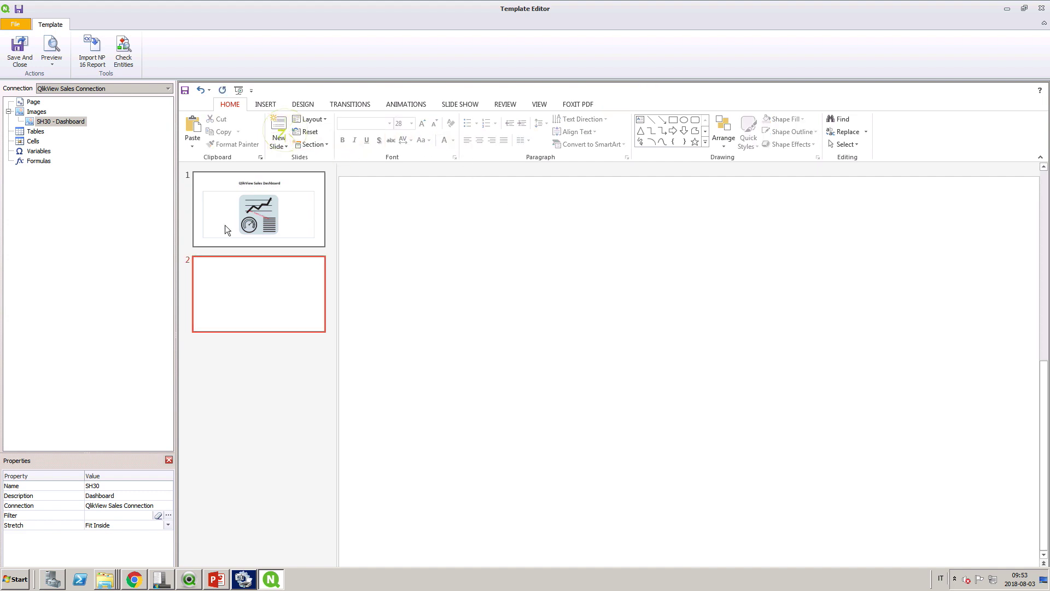
double_click(34, 113)
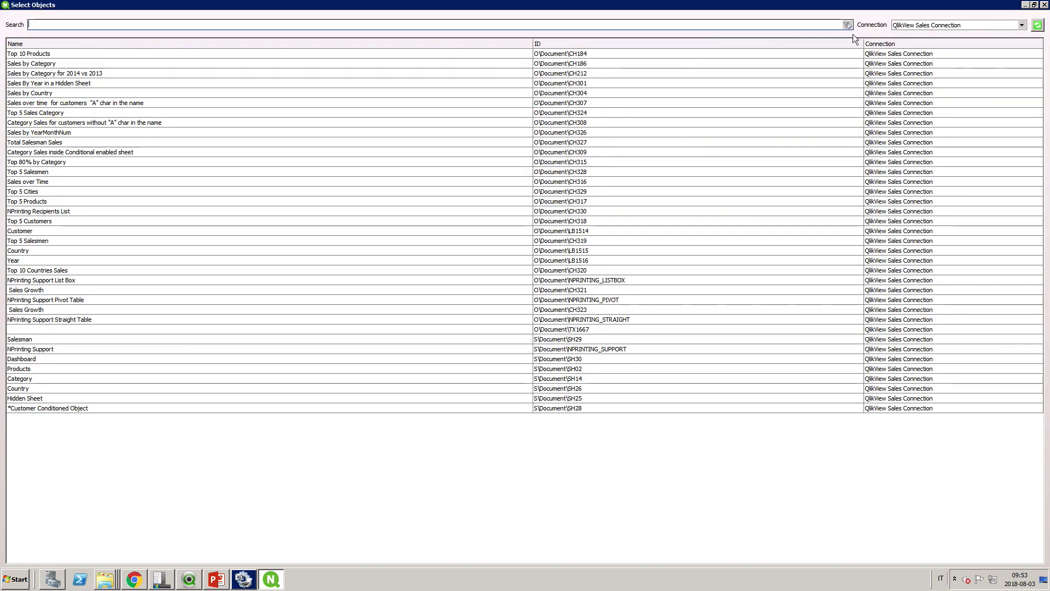
left_click(897, 28)
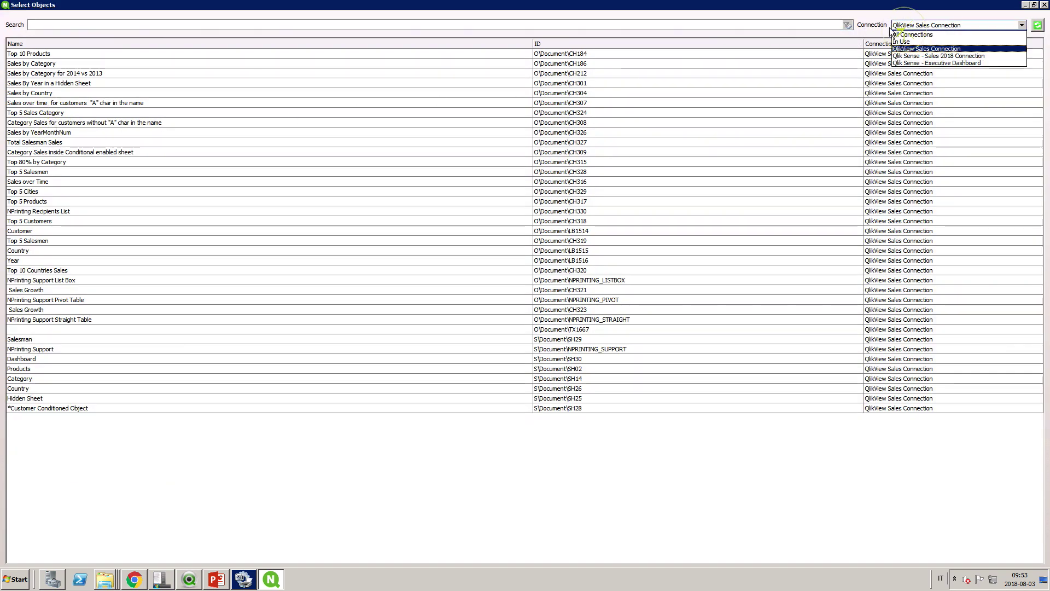
left_click(912, 56)
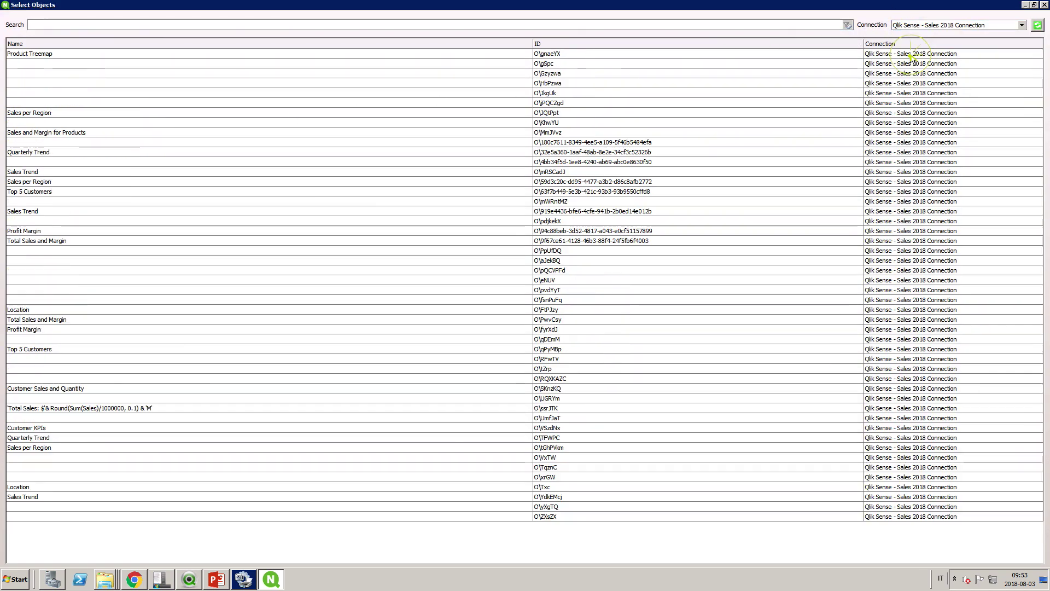
double_click(186, 114)
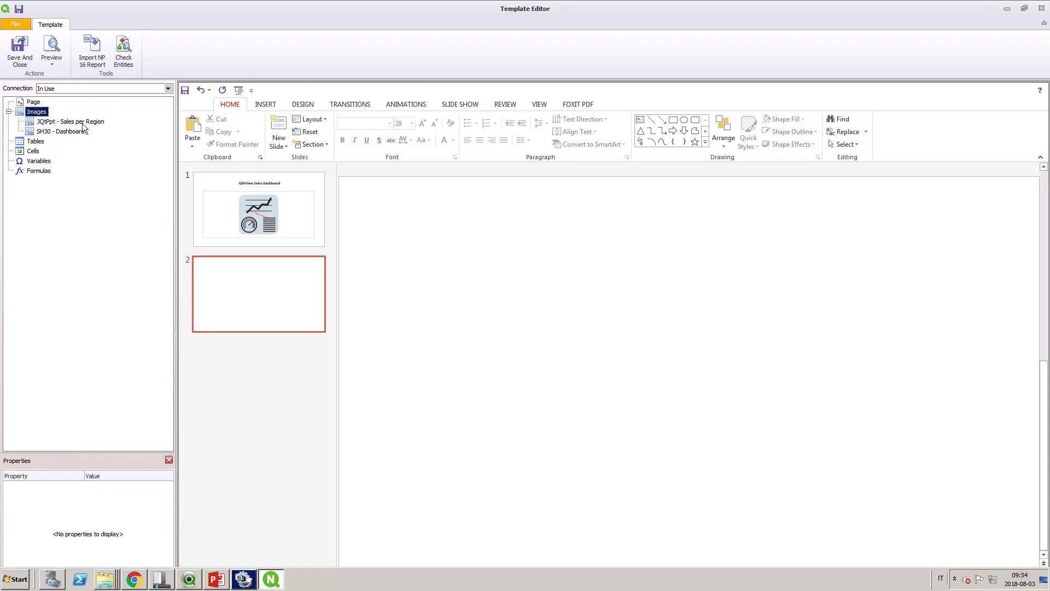
left_click_drag(82, 122, 448, 257)
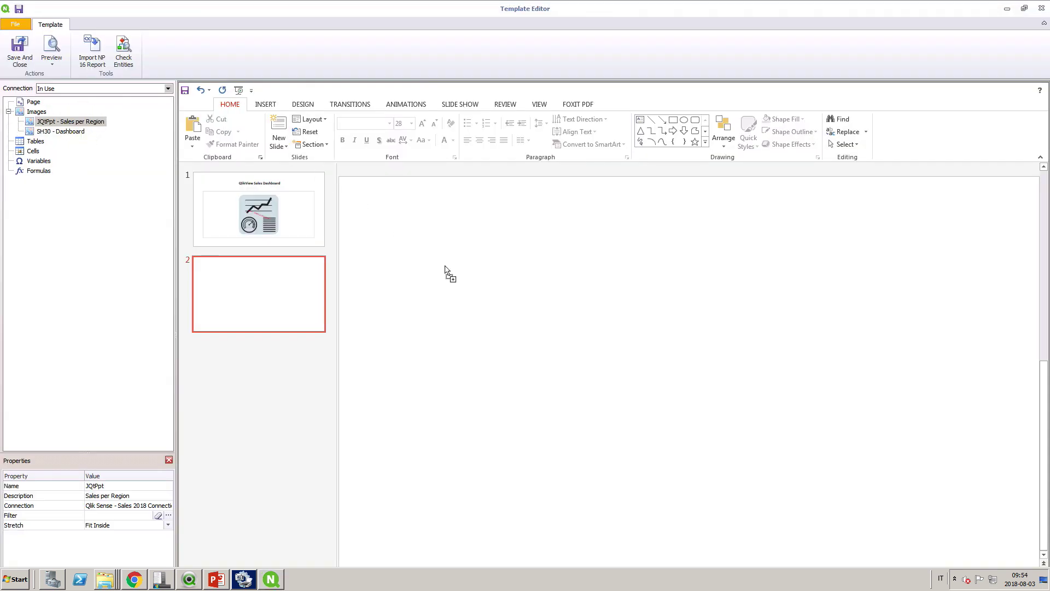
left_click_drag(445, 267, 442, 261)
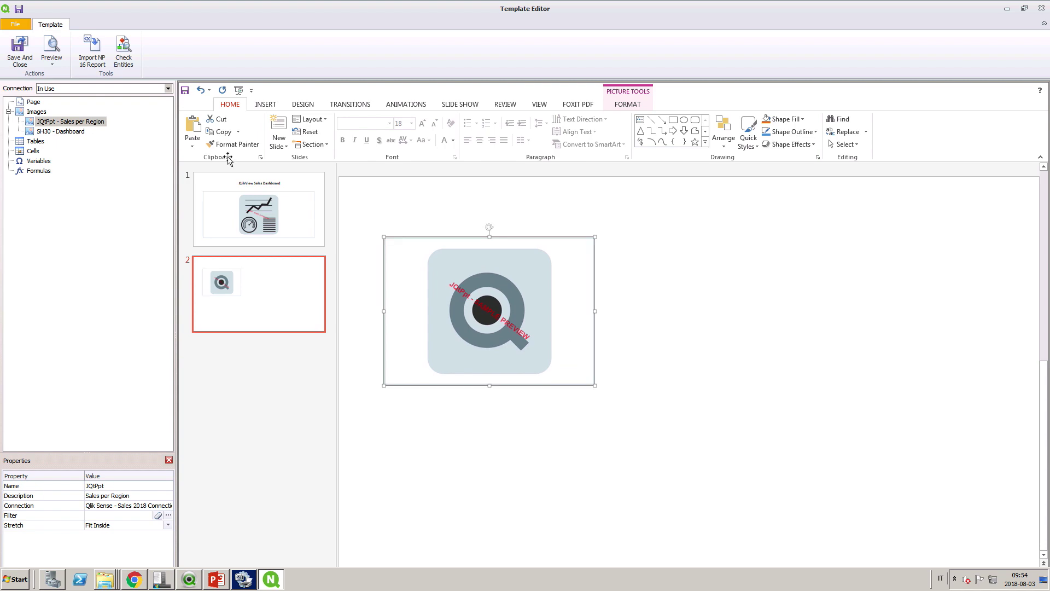
double_click(30, 113)
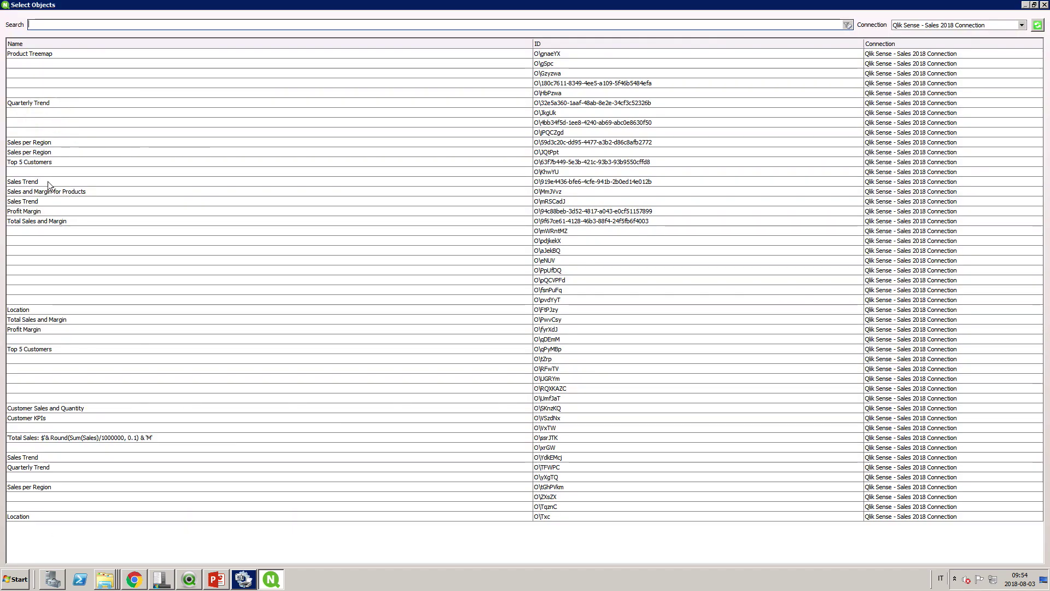
double_click(47, 181)
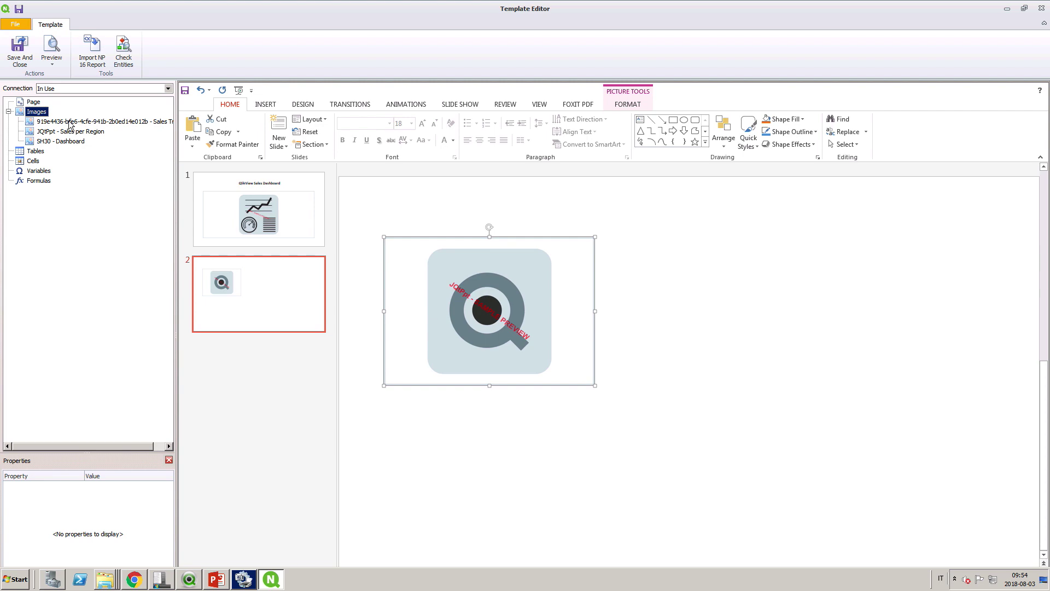
left_click_drag(69, 123, 463, 454)
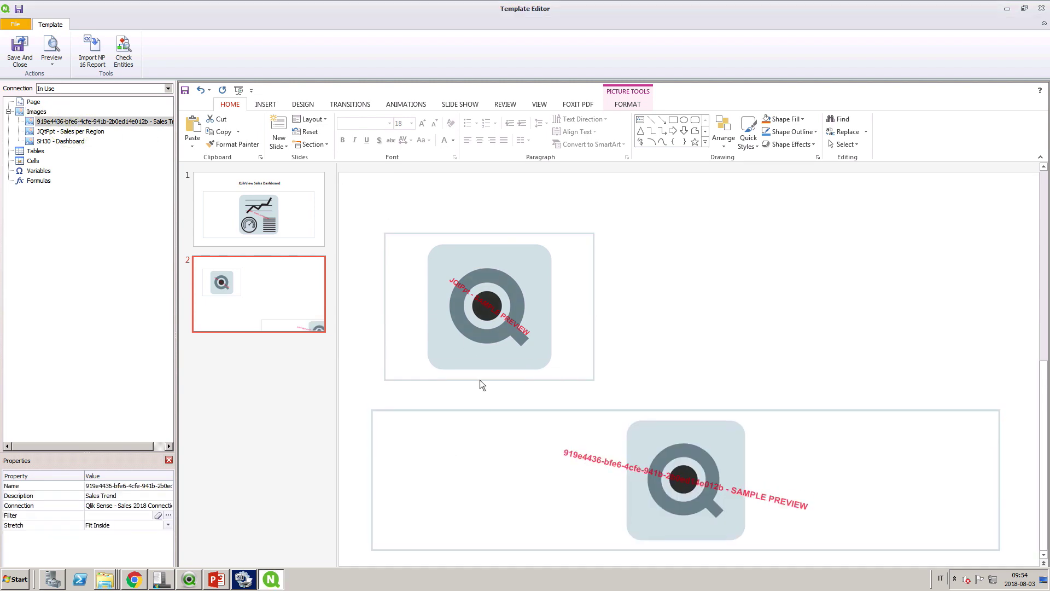
Step: Place the Sales vs Margin by Sales Rep image from Executive Dashboard at slide 2's upper right
double_click(31, 112)
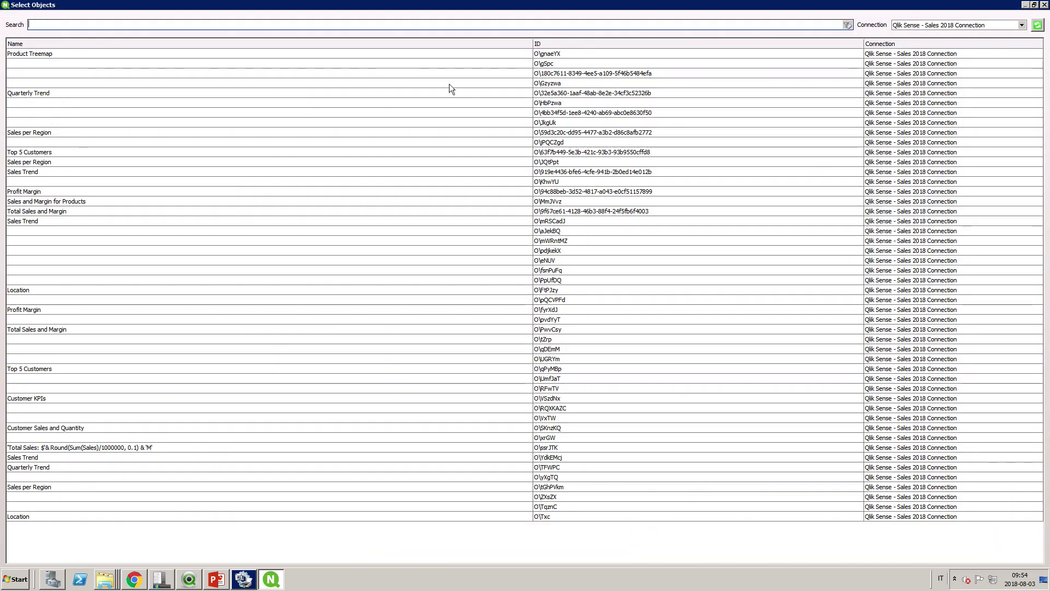
left_click(897, 25)
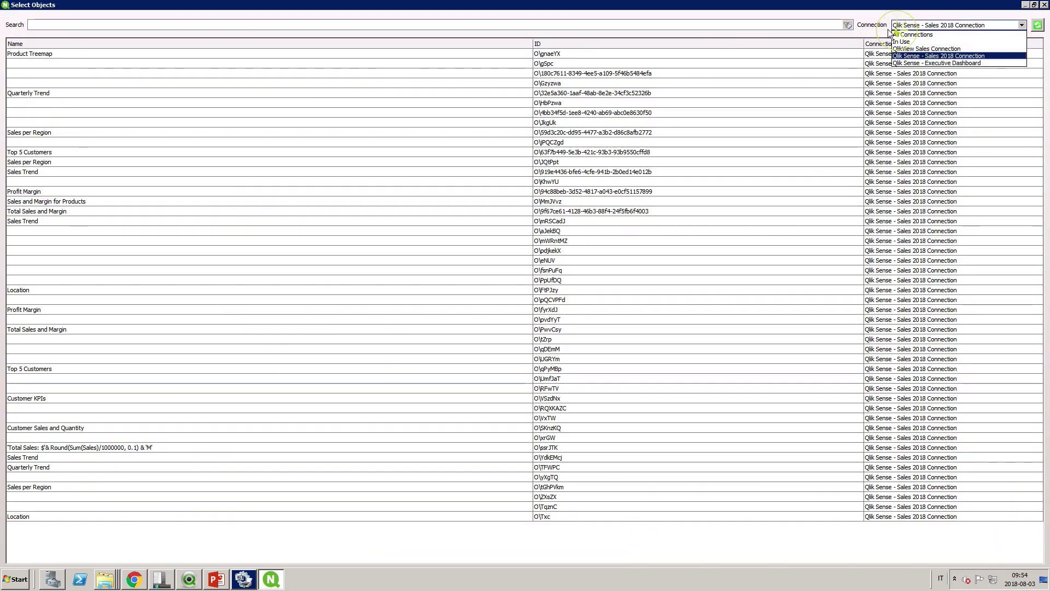
left_click(912, 63)
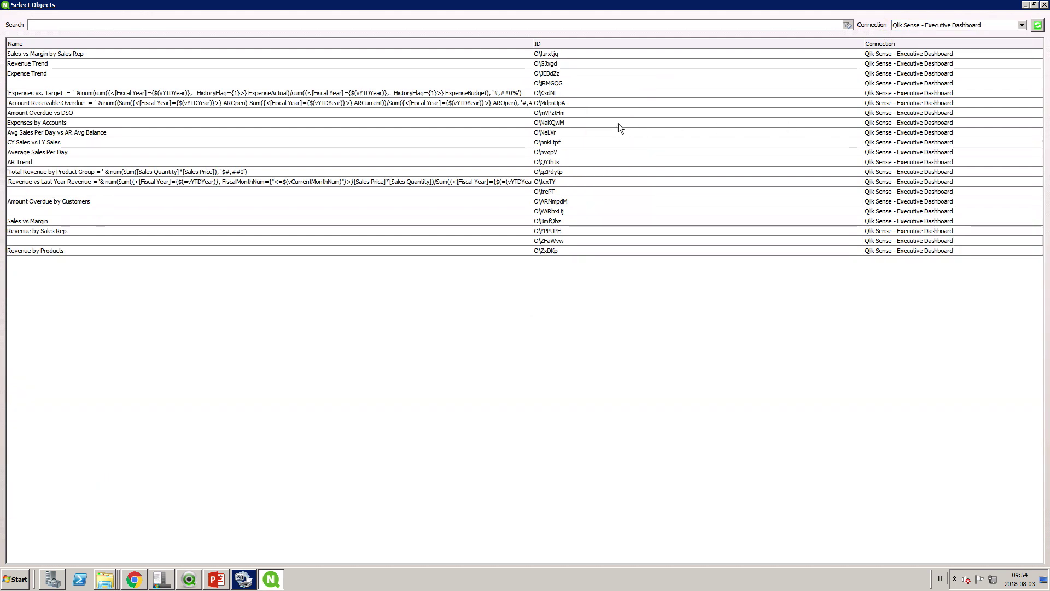
double_click(148, 53)
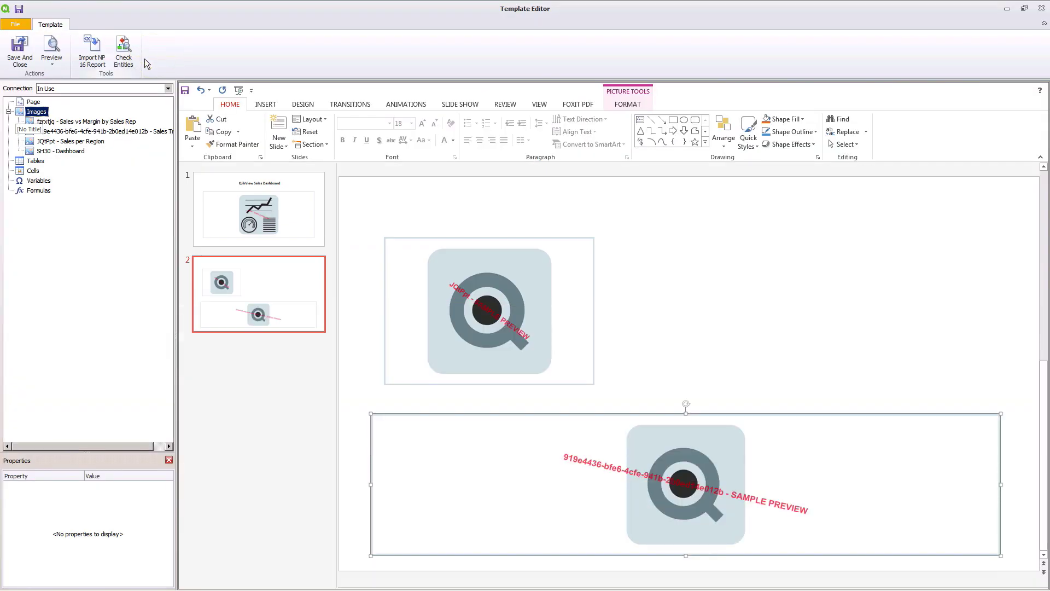
left_click_drag(88, 121, 765, 189)
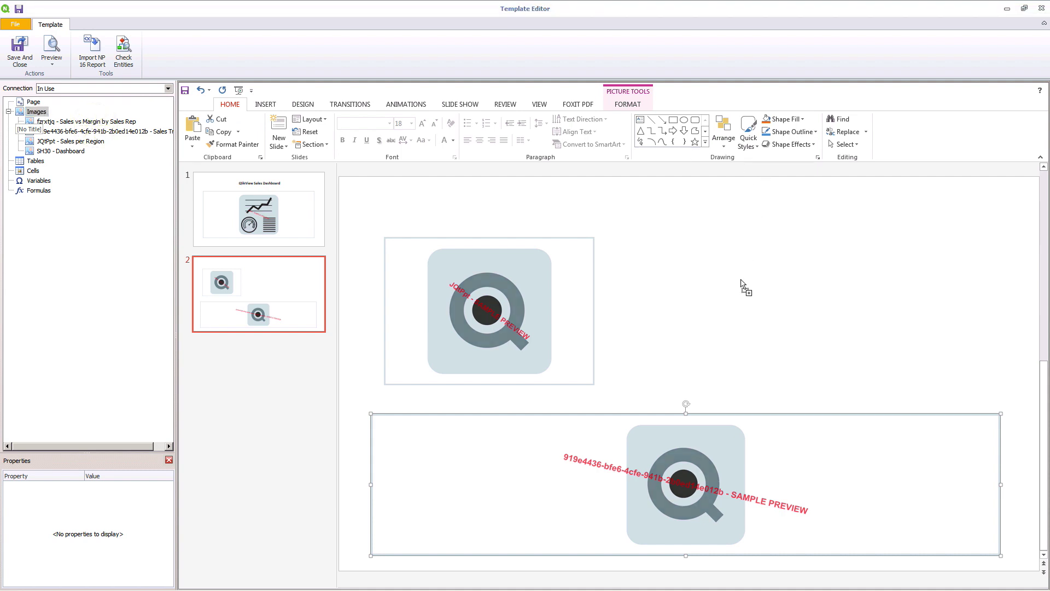
left_click_drag(742, 282, 762, 286)
Step: Add a bold, enlarged 'Qlik Sense Sales data' heading to slide 2 and preview the report
left_click(259, 105)
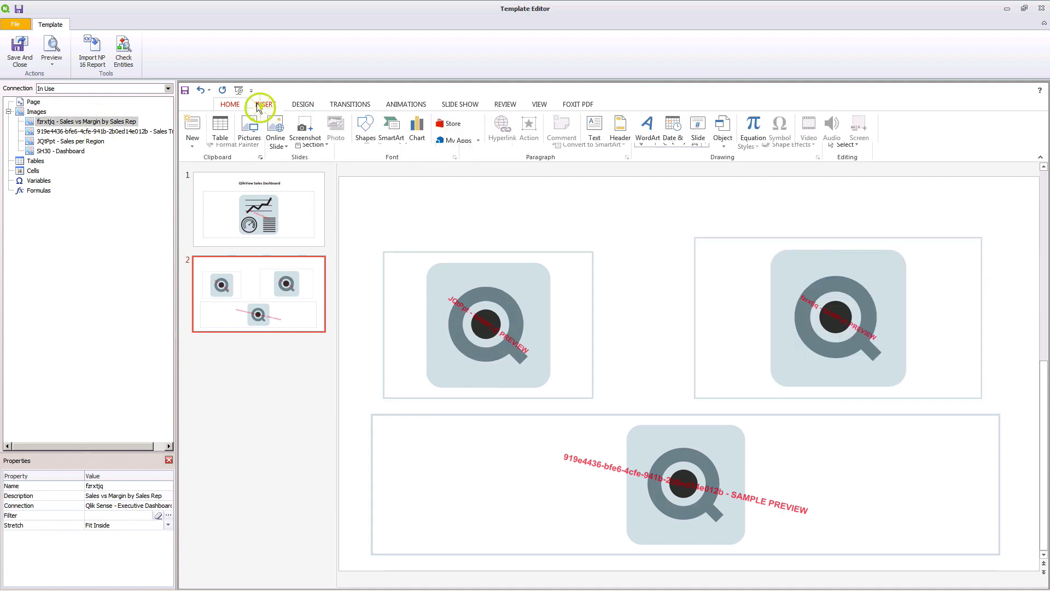
left_click(593, 128)
left_click(609, 214)
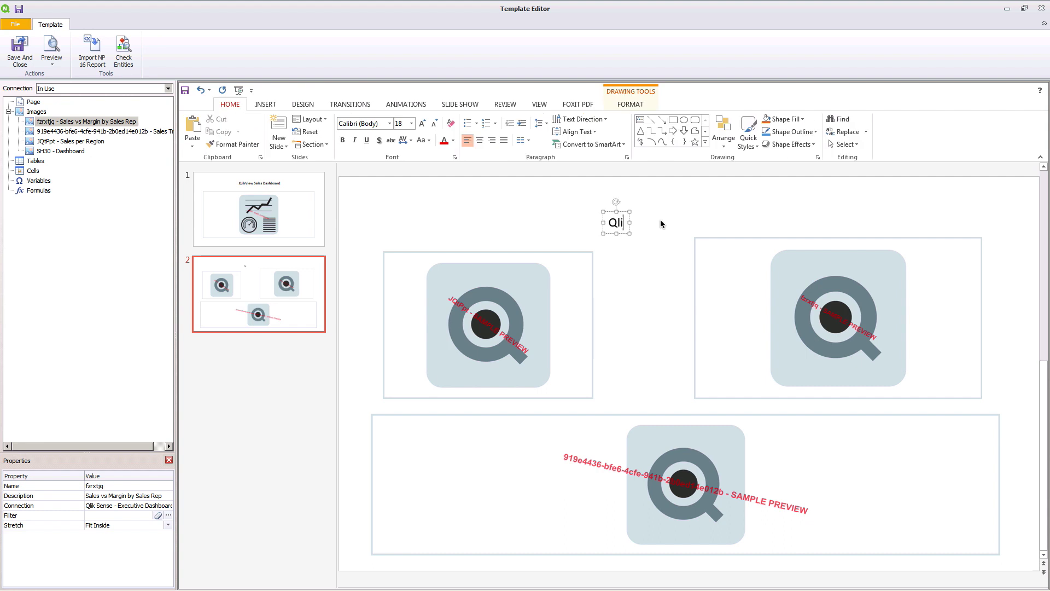
type("Qlik Sense Sales data")
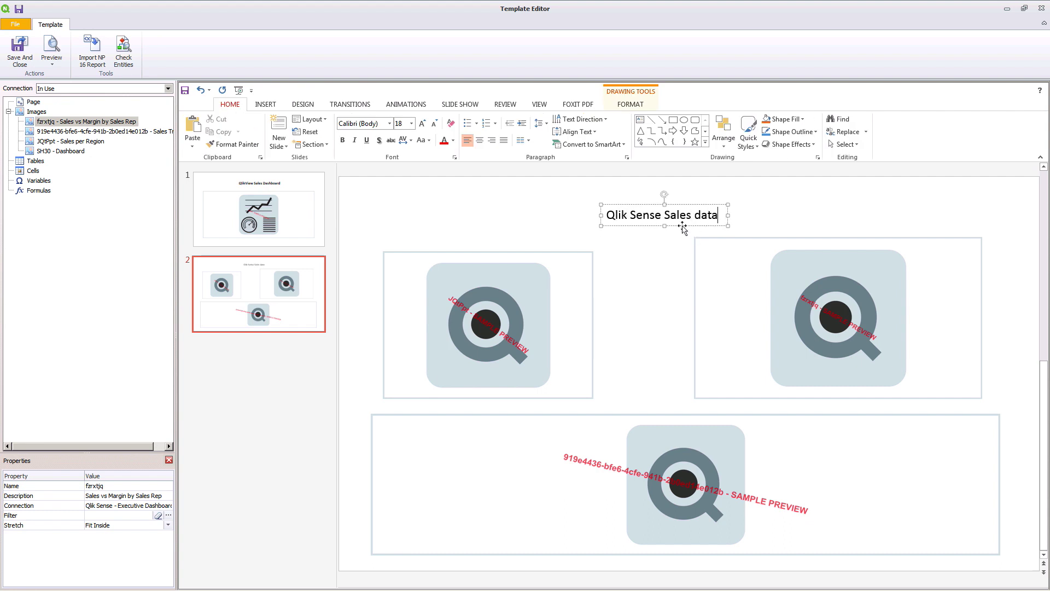
left_click(680, 226)
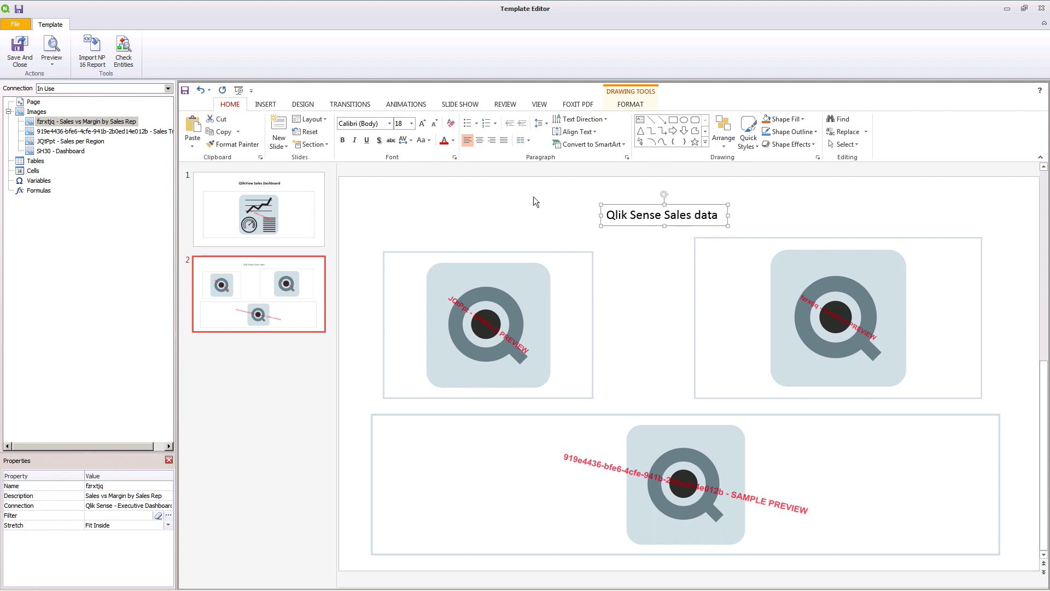
left_click(343, 141)
left_click(422, 123)
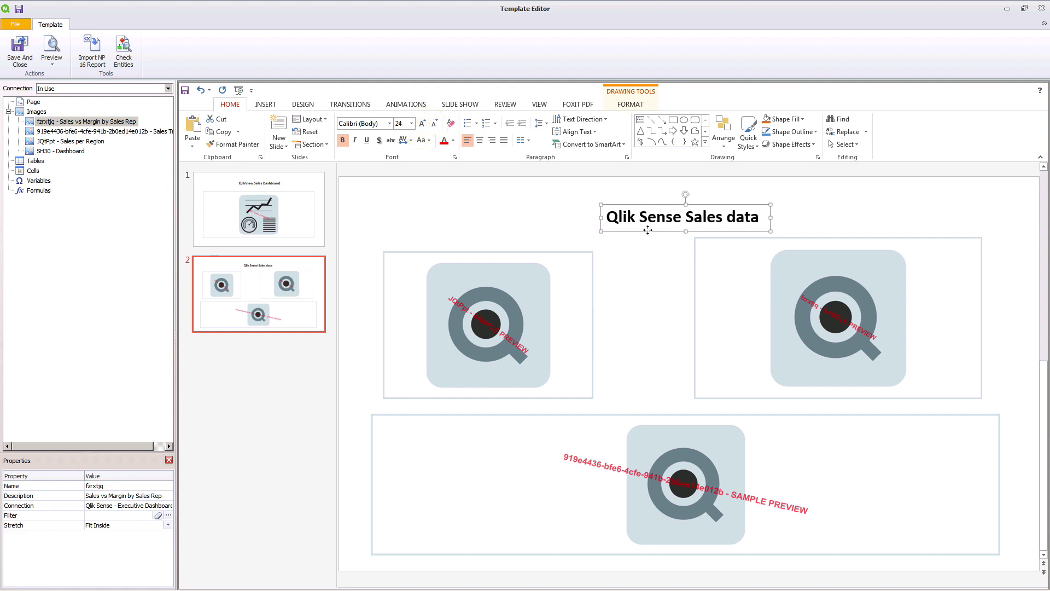
left_click_drag(648, 230, 625, 222)
left_click(60, 46)
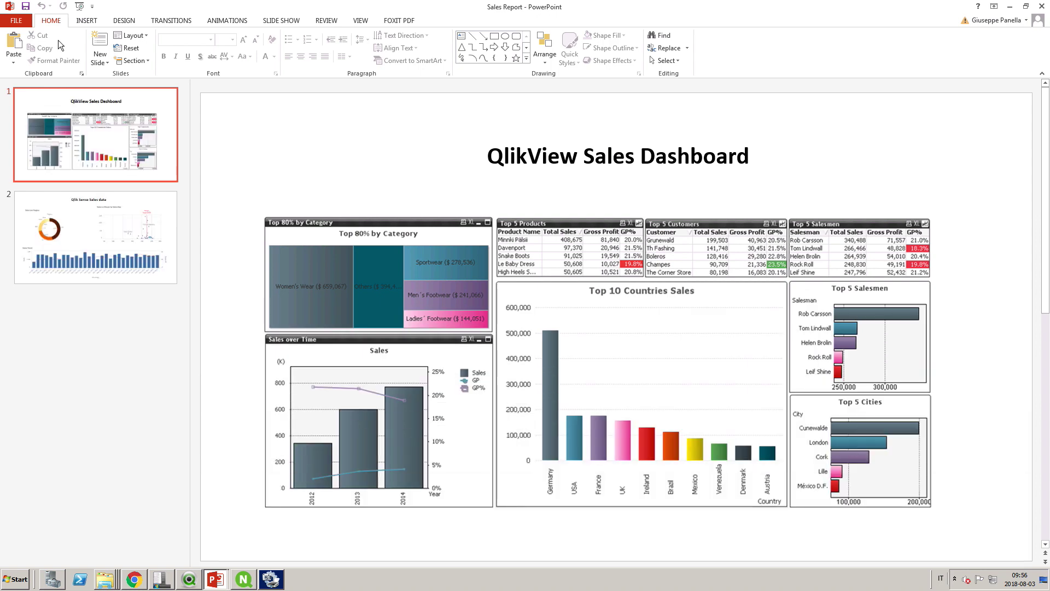
Step: Check the preview's Qlik Sense slide, then close the PowerPoint preview
left_click(100, 225)
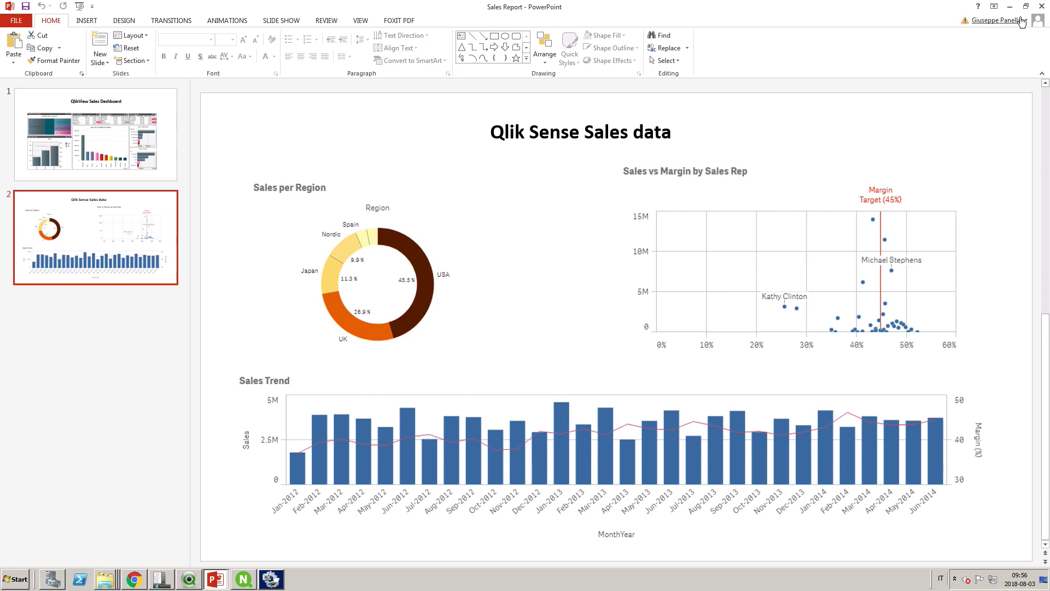
left_click(1040, 6)
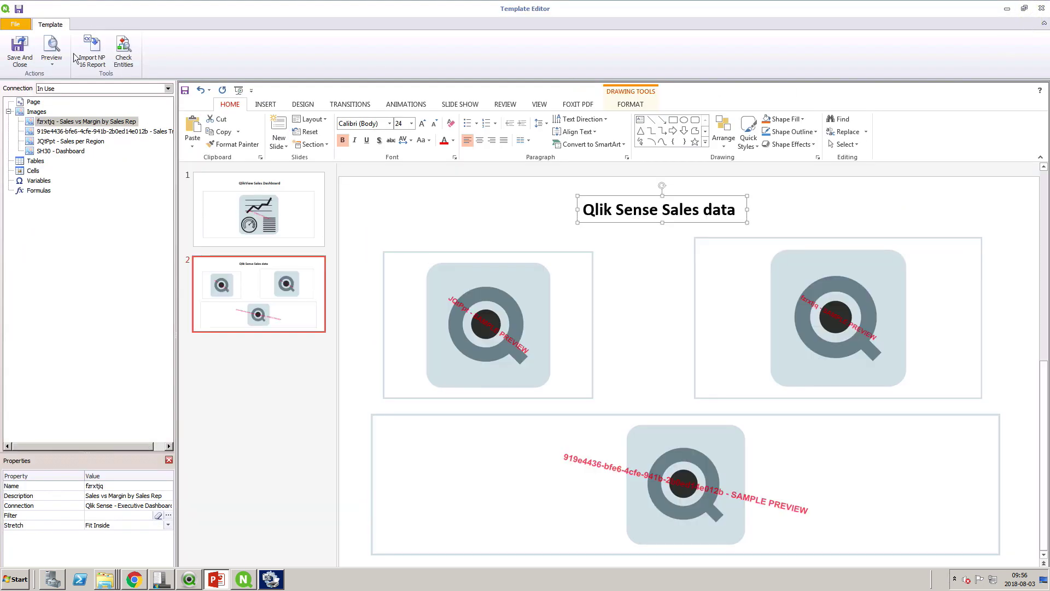
Step: Save the report template and start a new publish task
left_click(20, 49)
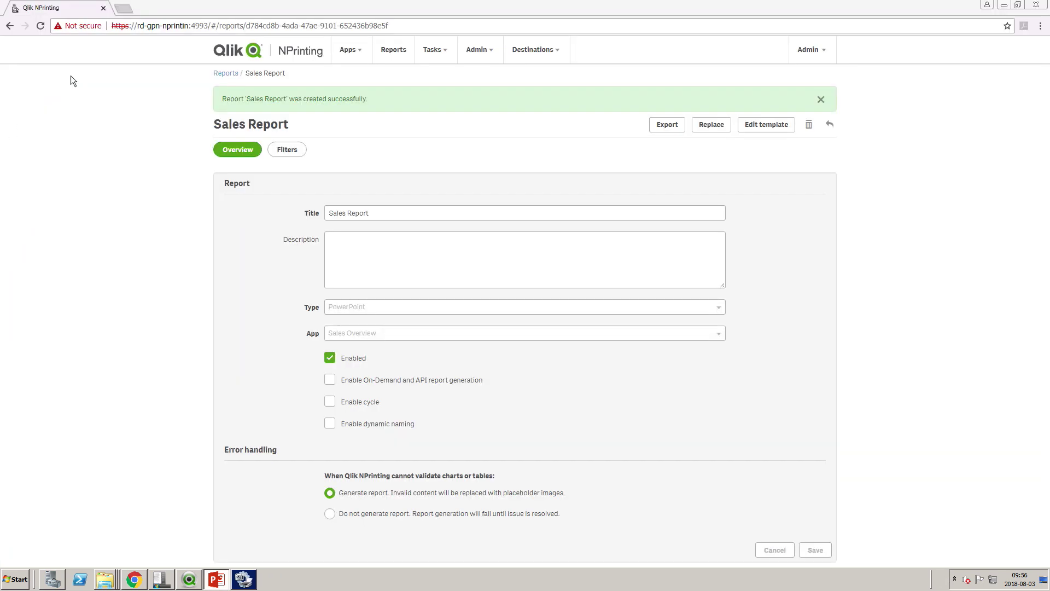
left_click(432, 50)
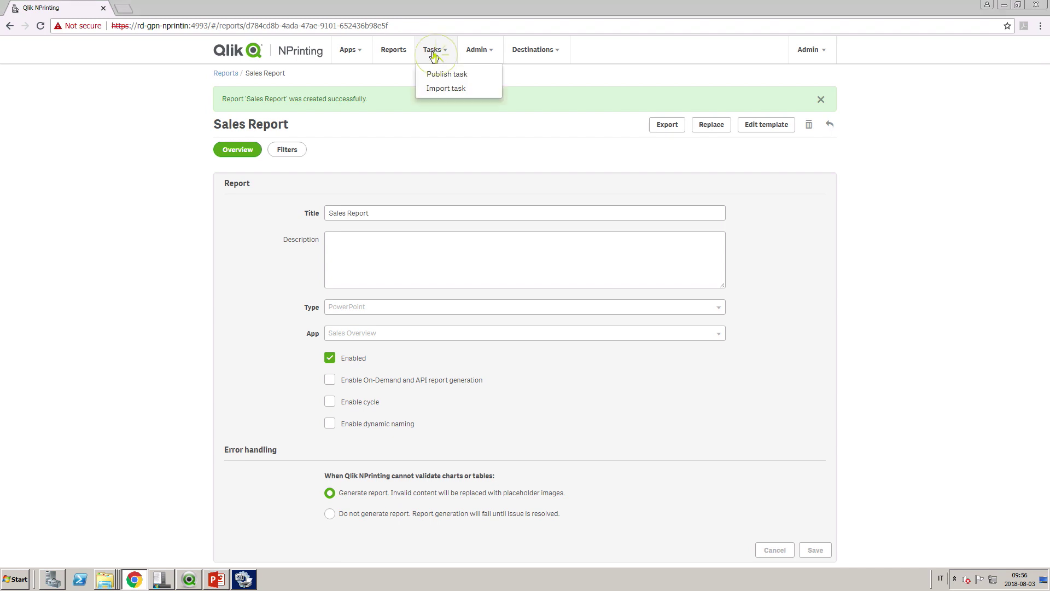
left_click(435, 75)
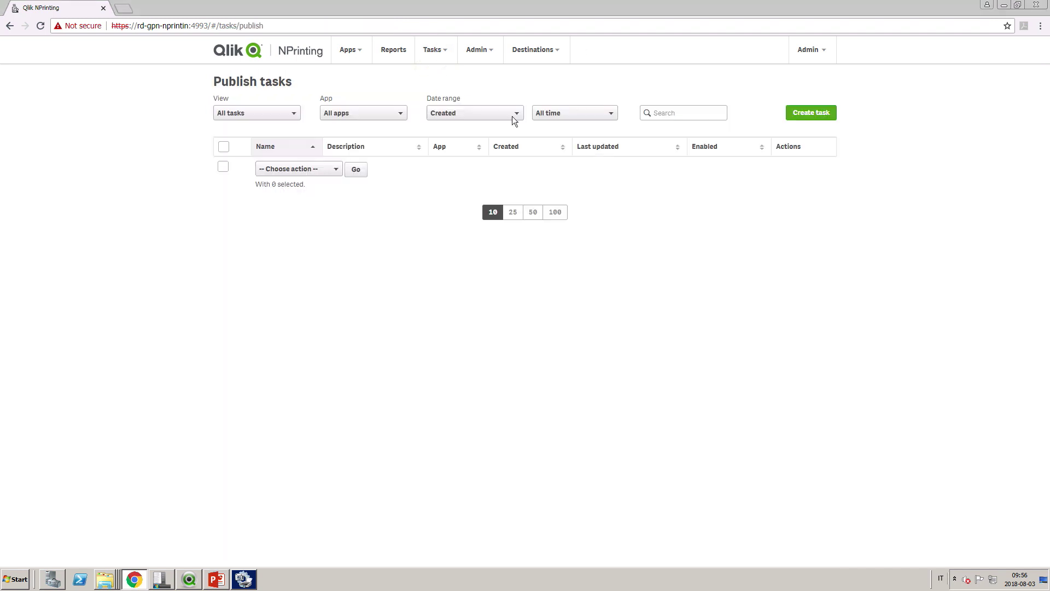
left_click(811, 114)
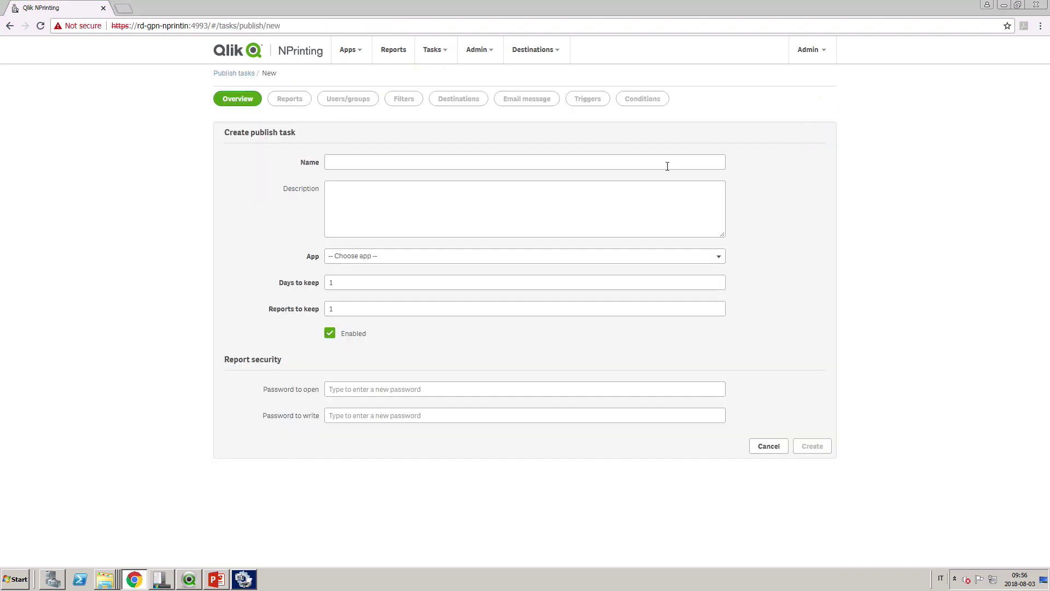
Step: Name the task 'Sales Overview weekly report', assign the Sales Overview app, and create it
left_click(667, 164)
type("Sales")
key("Down")
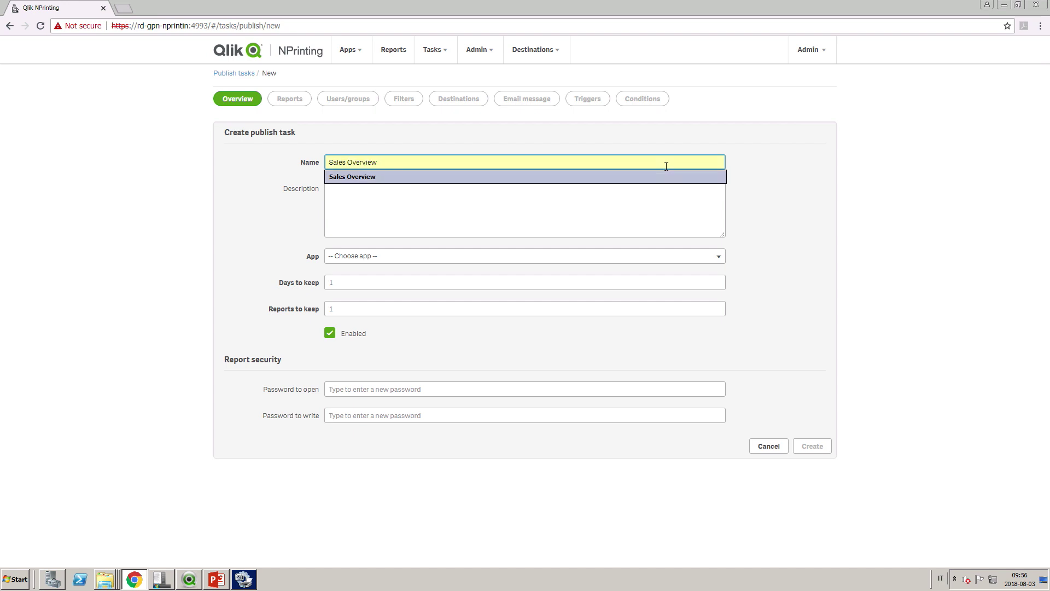
key("Return")
type("weekly report")
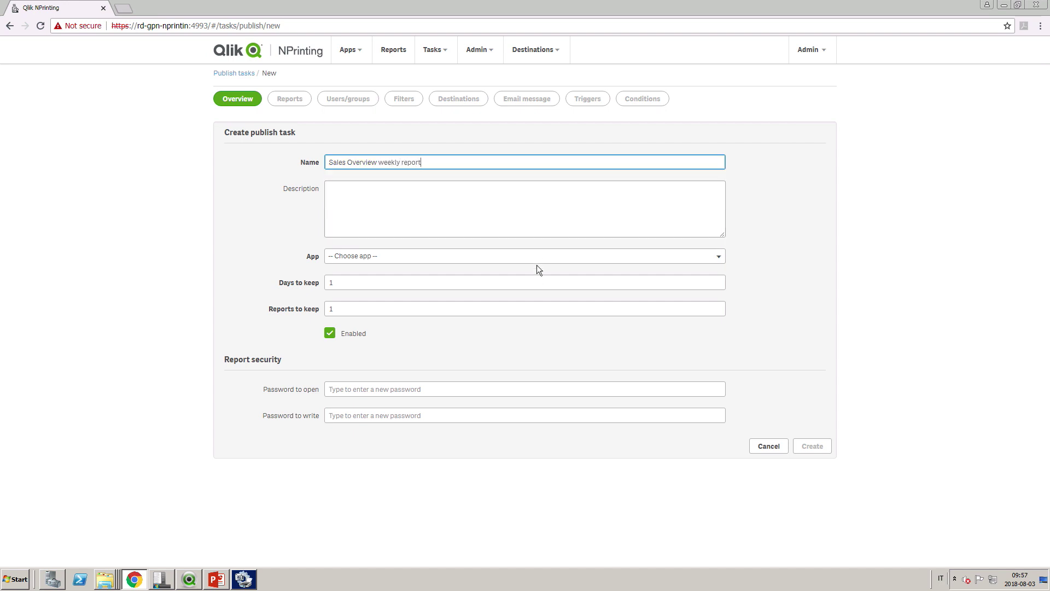
left_click(537, 260)
left_click(485, 288)
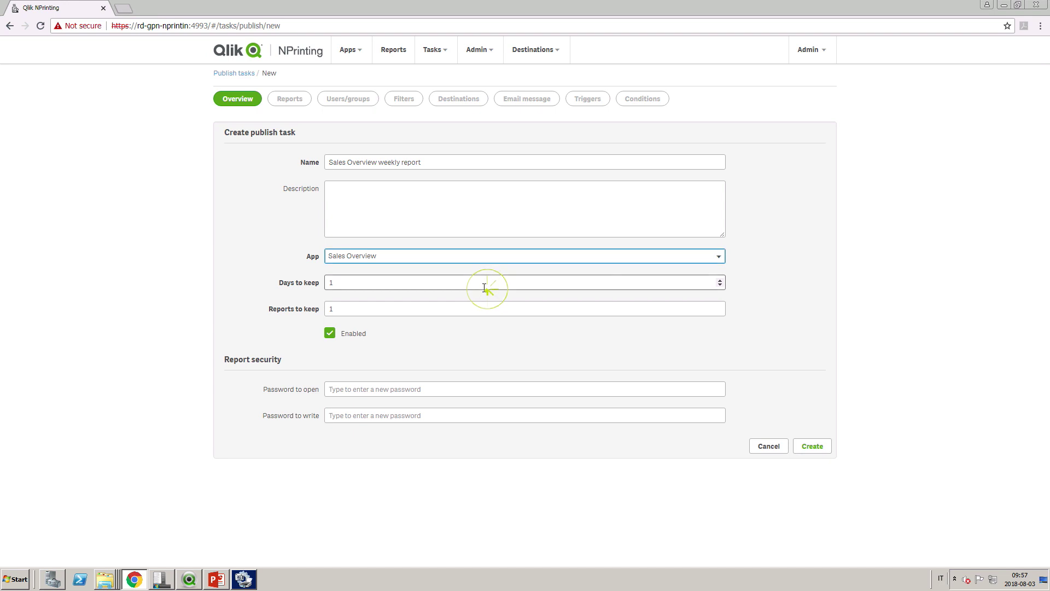
left_click(809, 447)
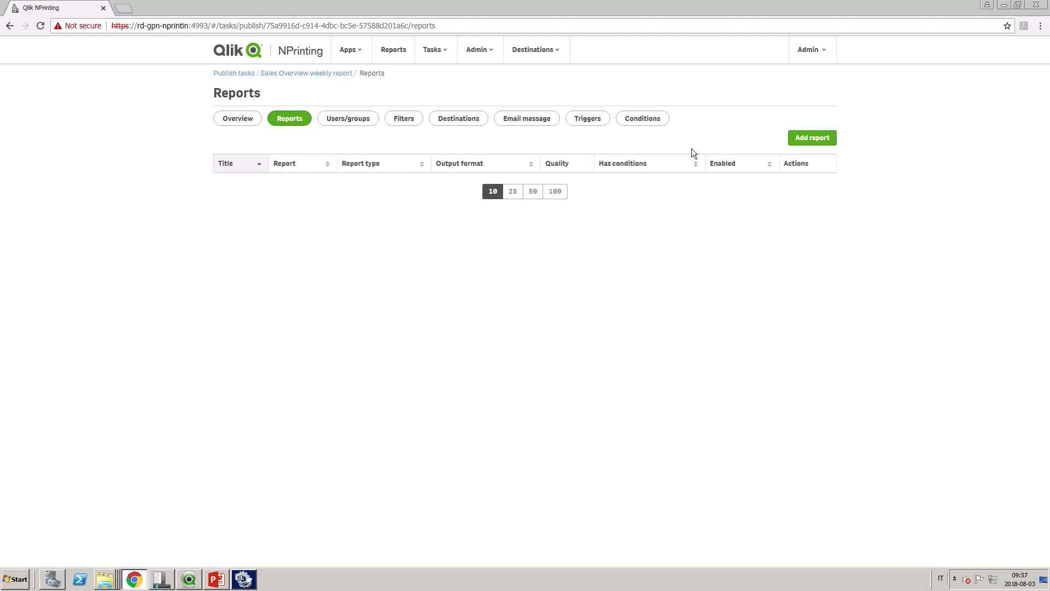
Step: Add Sales Report to the publish task with PPTX output format
left_click(812, 138)
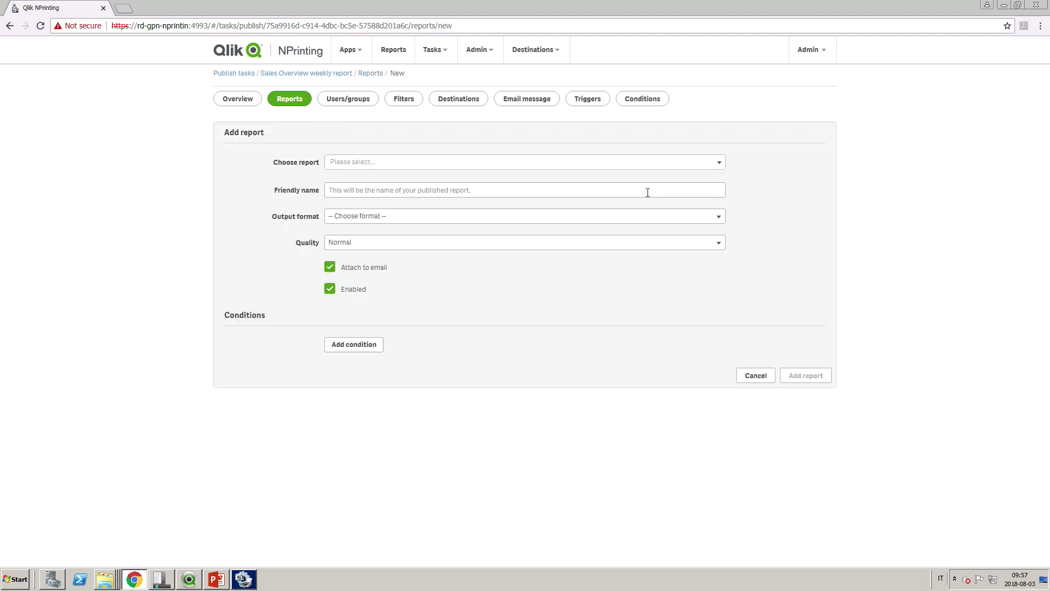
left_click(626, 167)
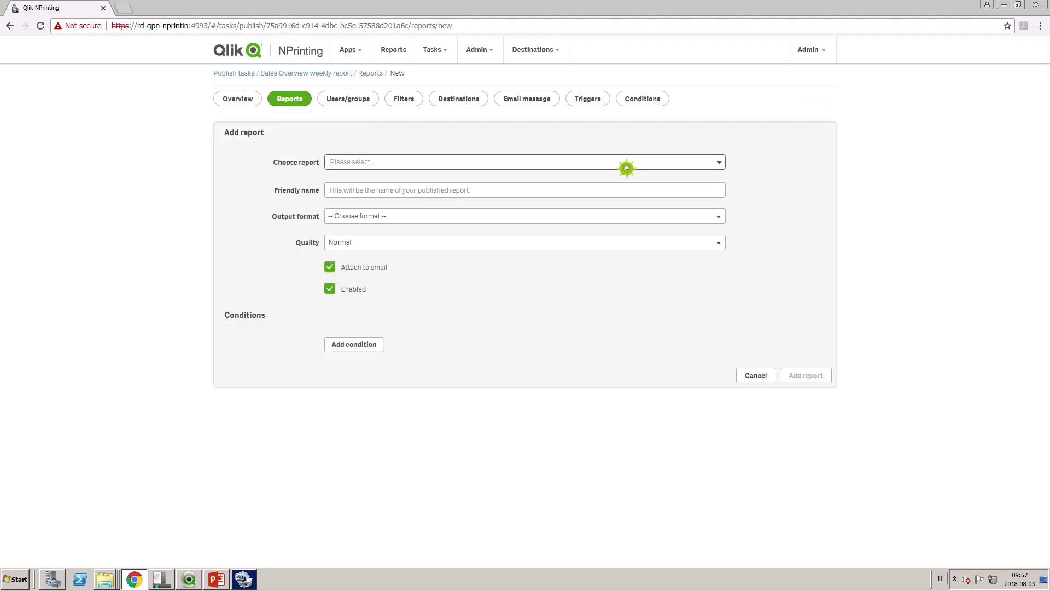
left_click(600, 193)
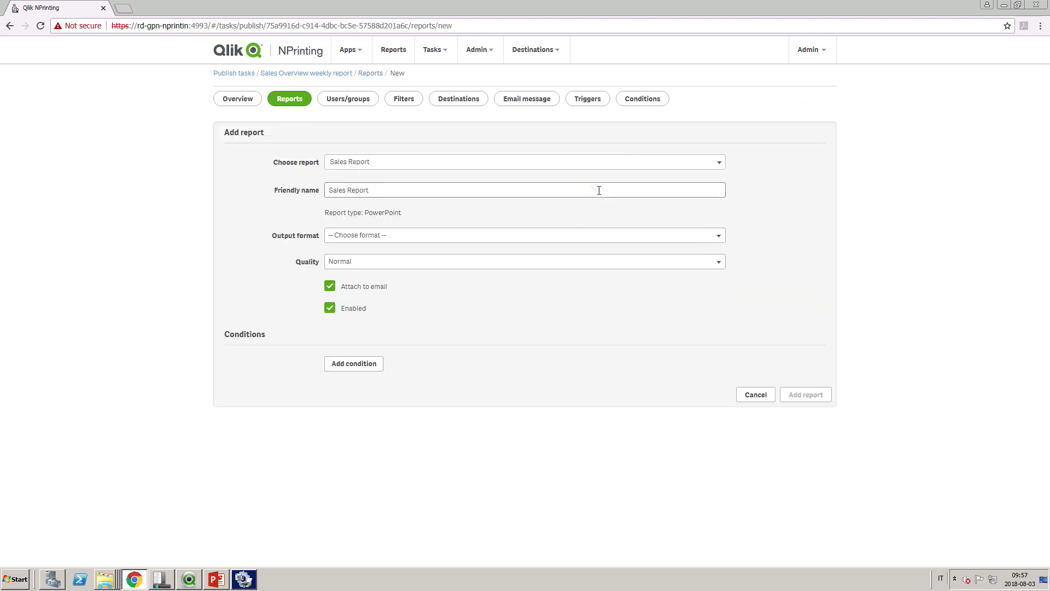
left_click(582, 236)
left_click(547, 268)
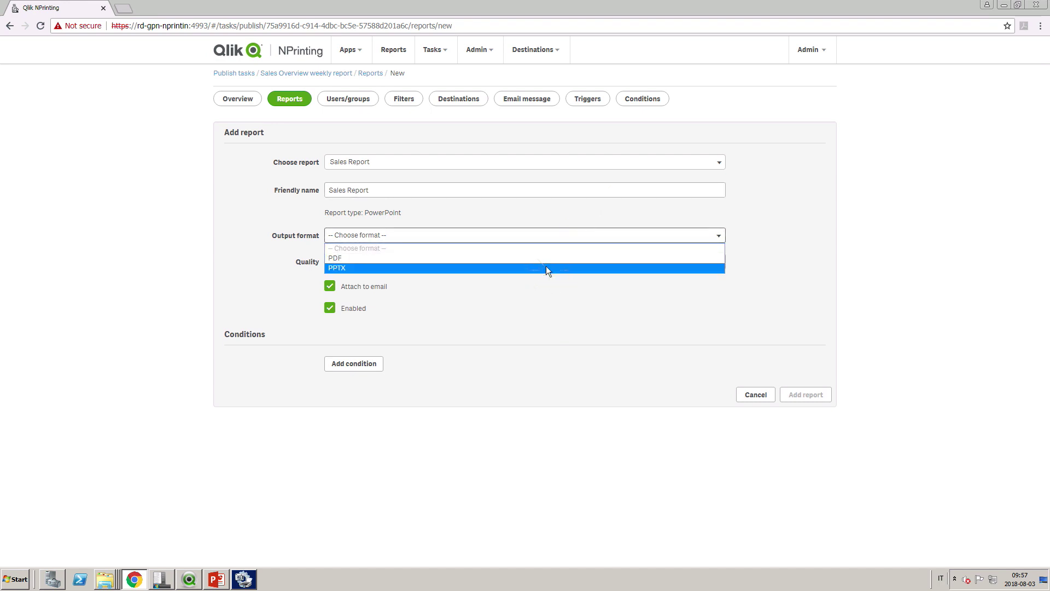
left_click(808, 454)
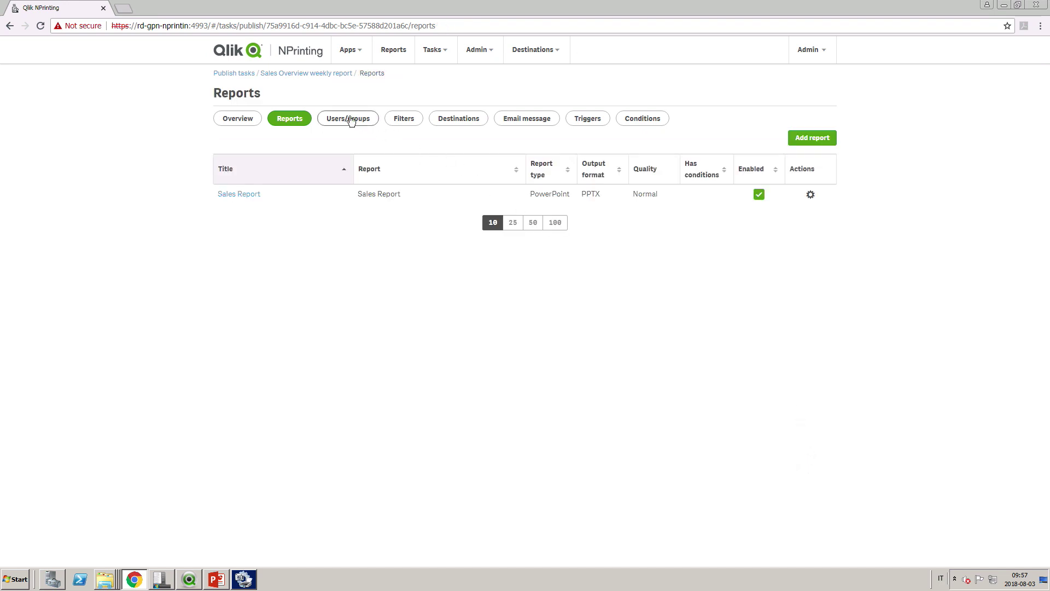
left_click(351, 120)
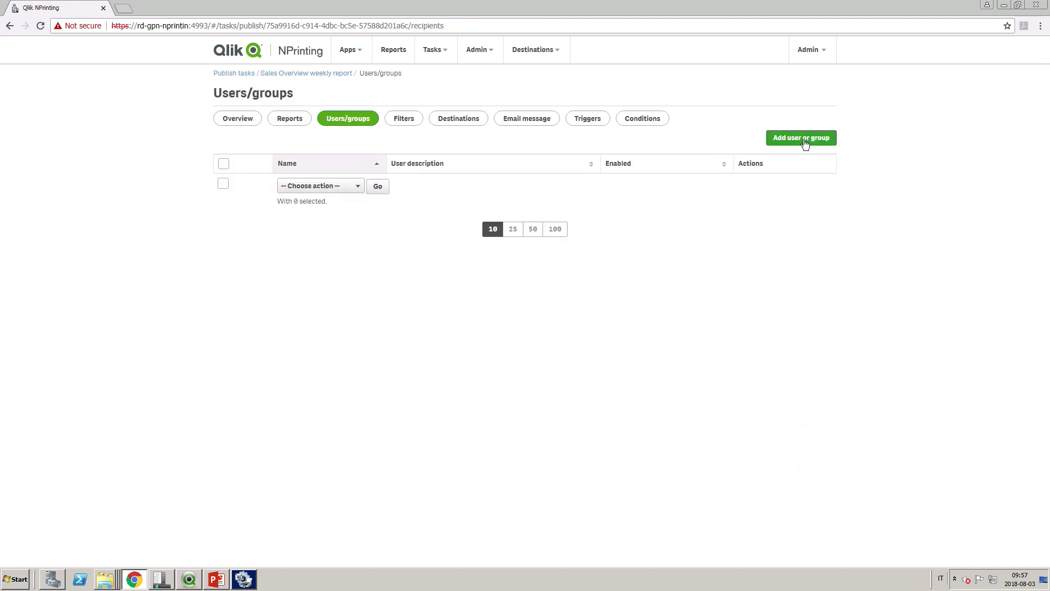
Step: Add Admin as a recipient of the task
left_click(805, 141)
left_click(717, 166)
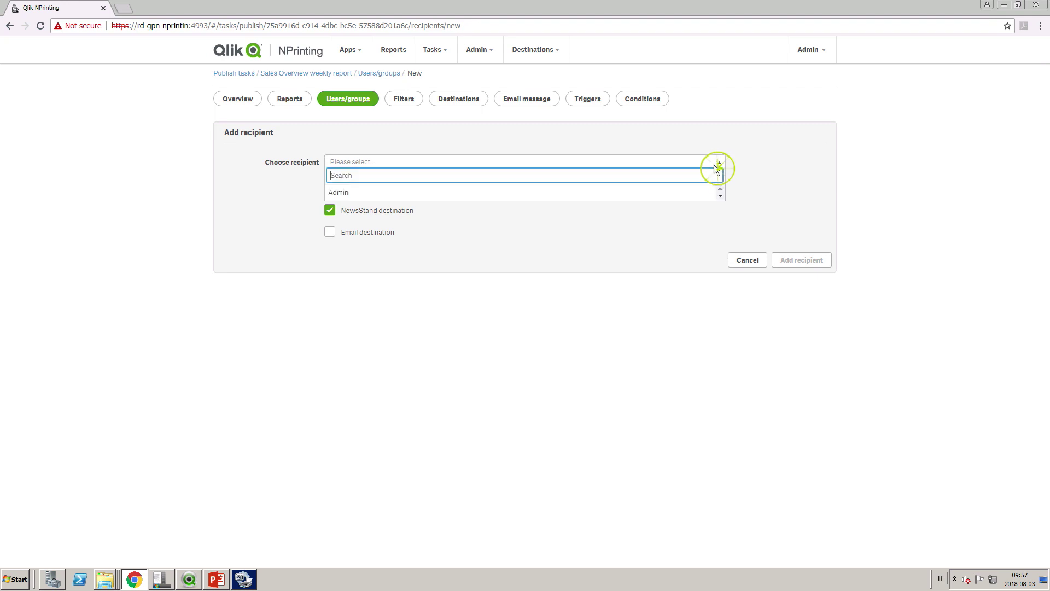
left_click(694, 191)
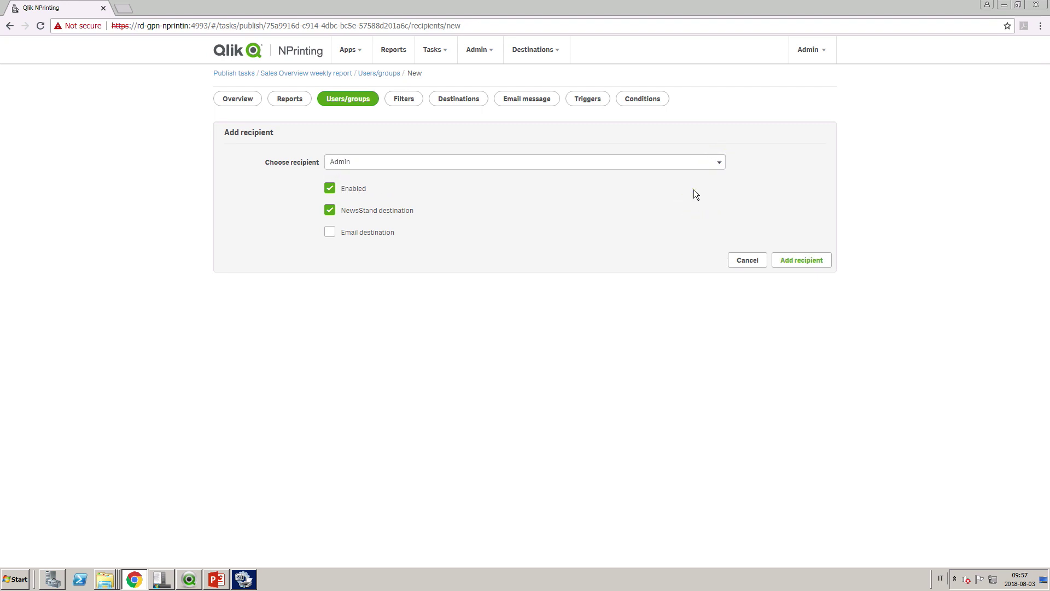
left_click(782, 260)
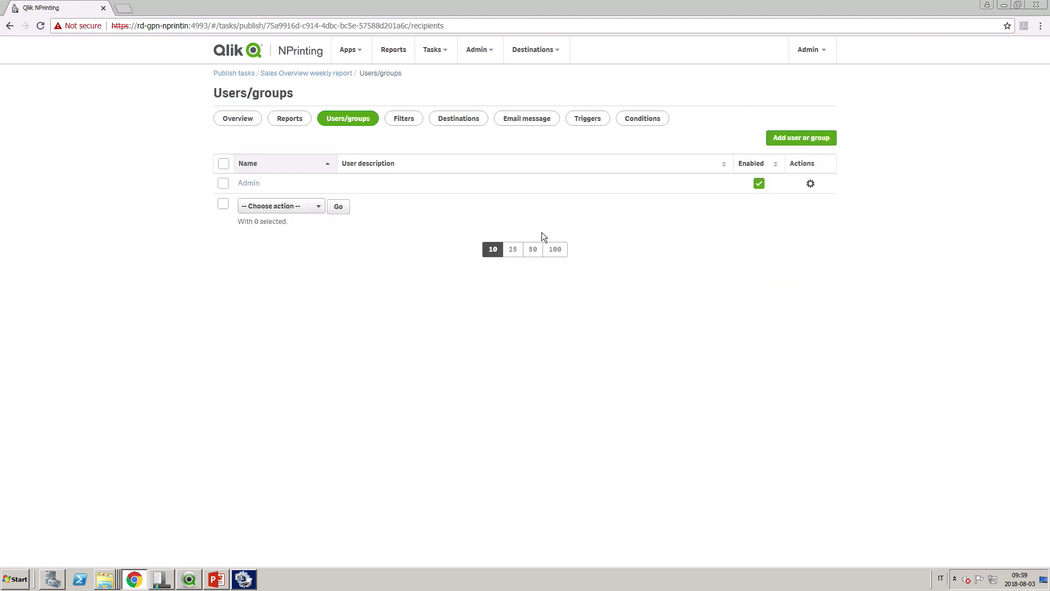
Step: Enable NewsStand publishing for all recipients and save the destinations
left_click(456, 124)
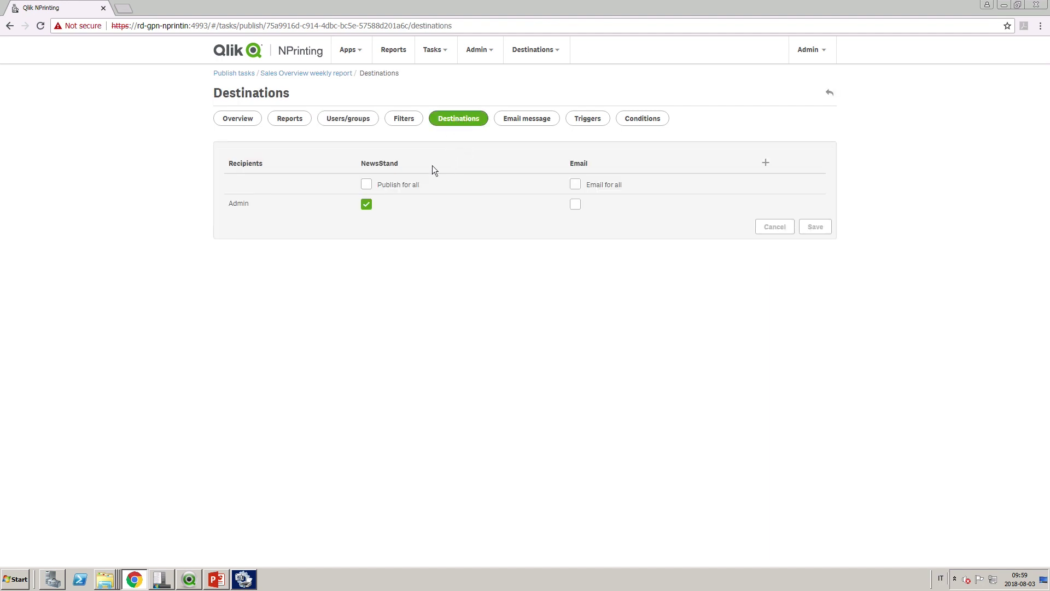
left_click(366, 188)
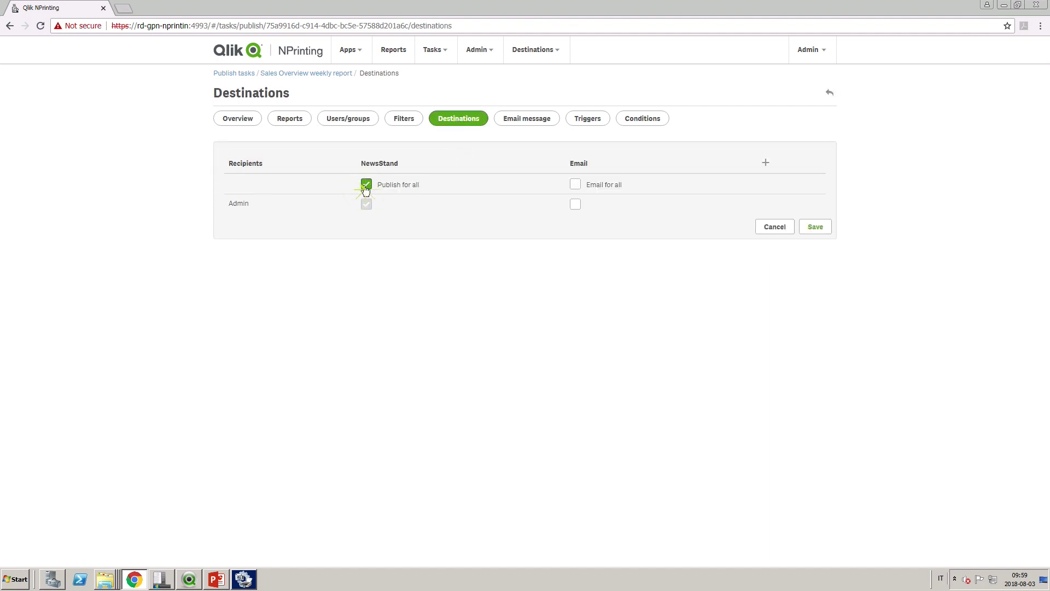
left_click(808, 228)
Step: Create a 'Weekly Report' trigger that runs weekly on Fridays at 10:04
left_click(582, 126)
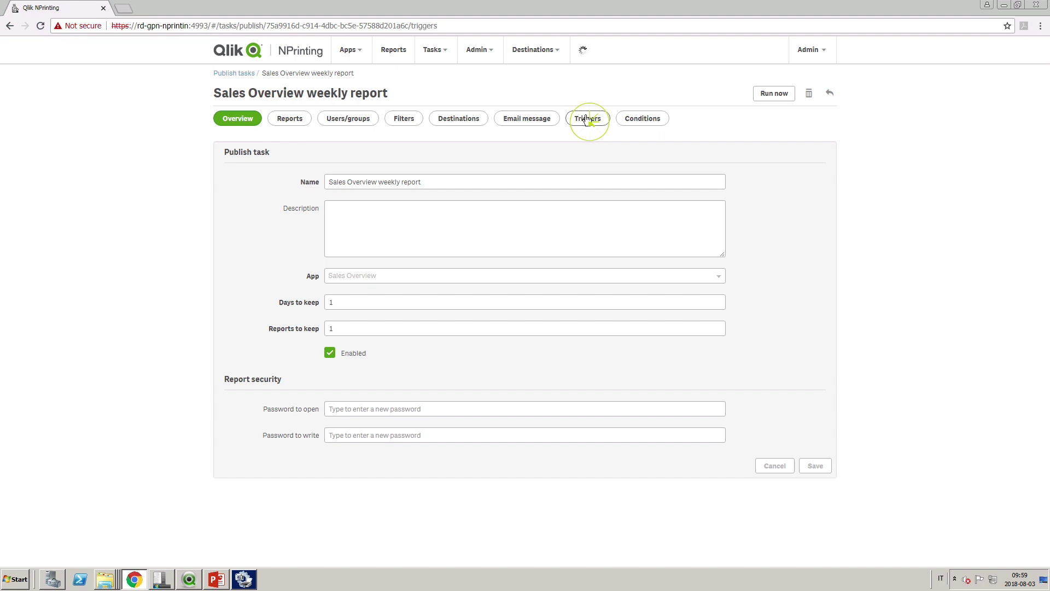
left_click(788, 142)
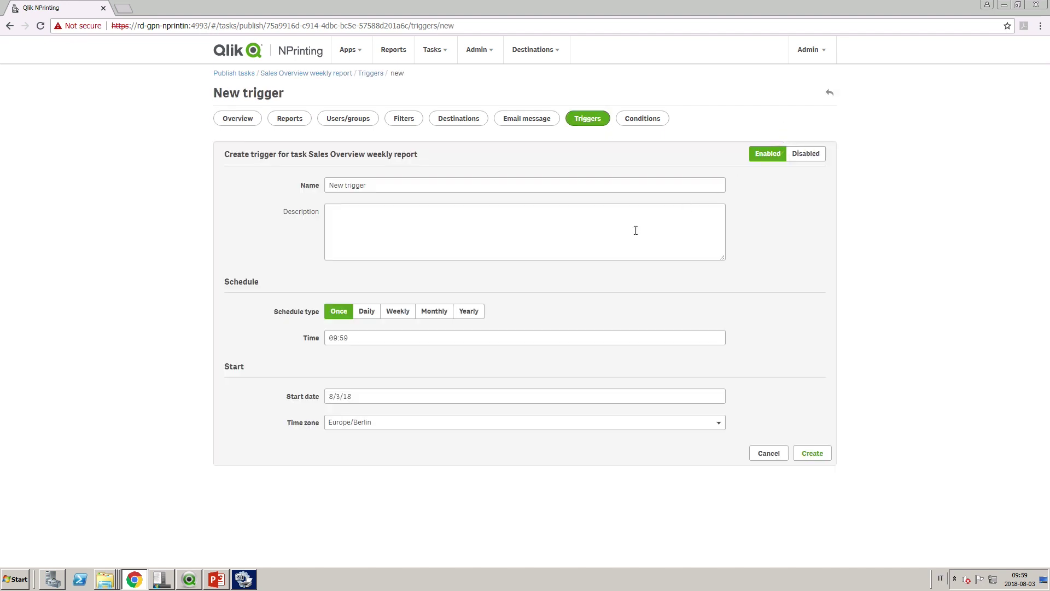
left_click_drag(487, 185, 316, 189)
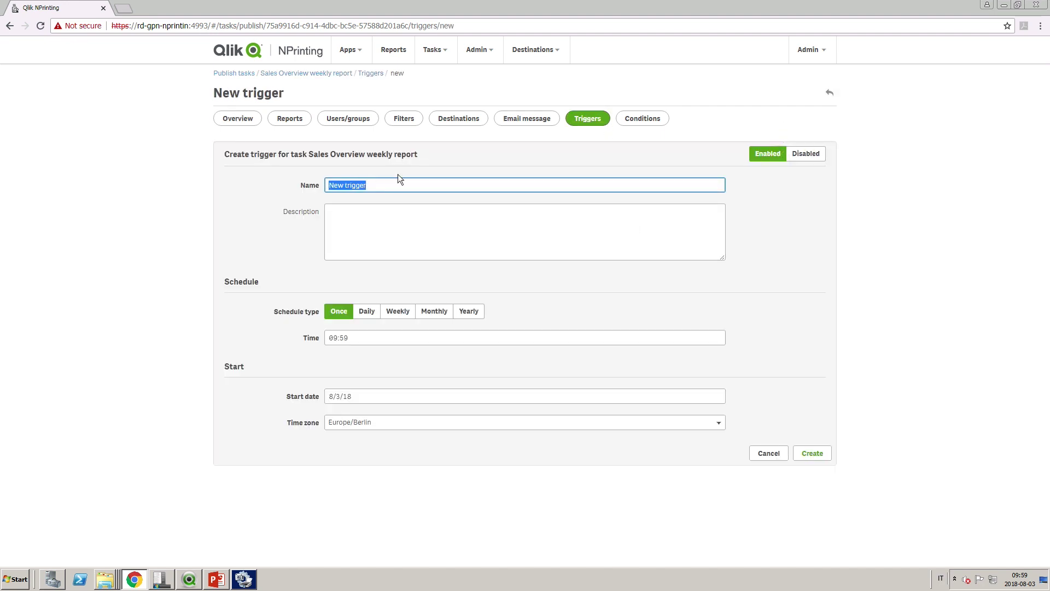
type("Weekly Report")
left_click(398, 312)
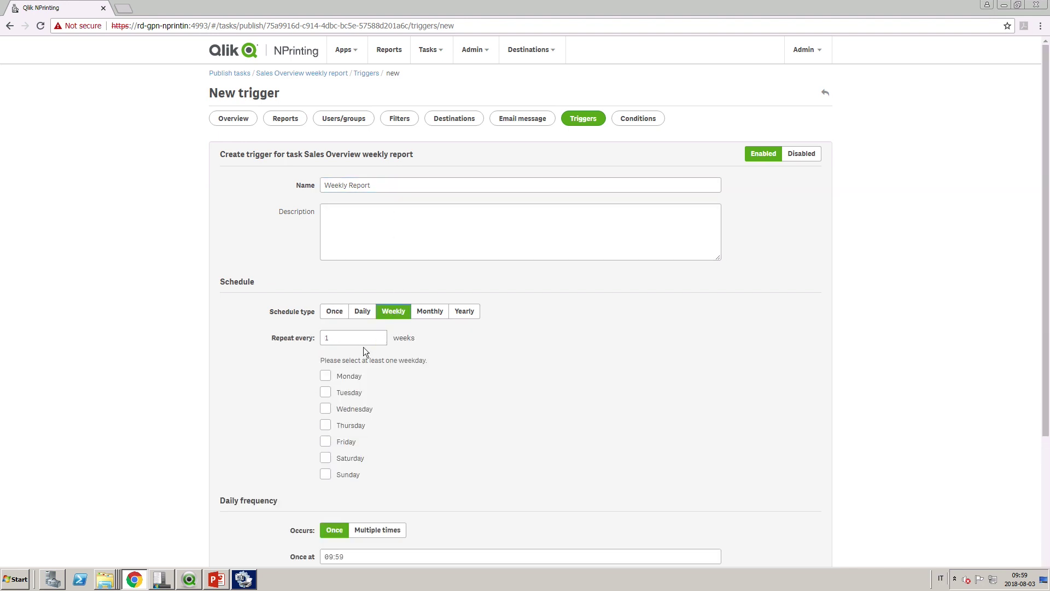
left_click(324, 443)
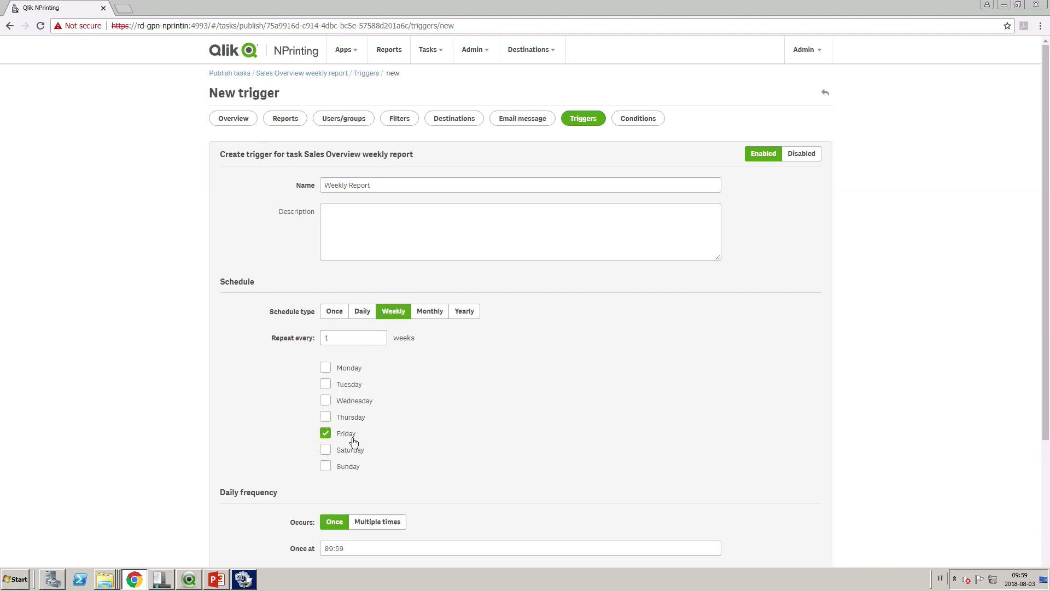
left_click(363, 549)
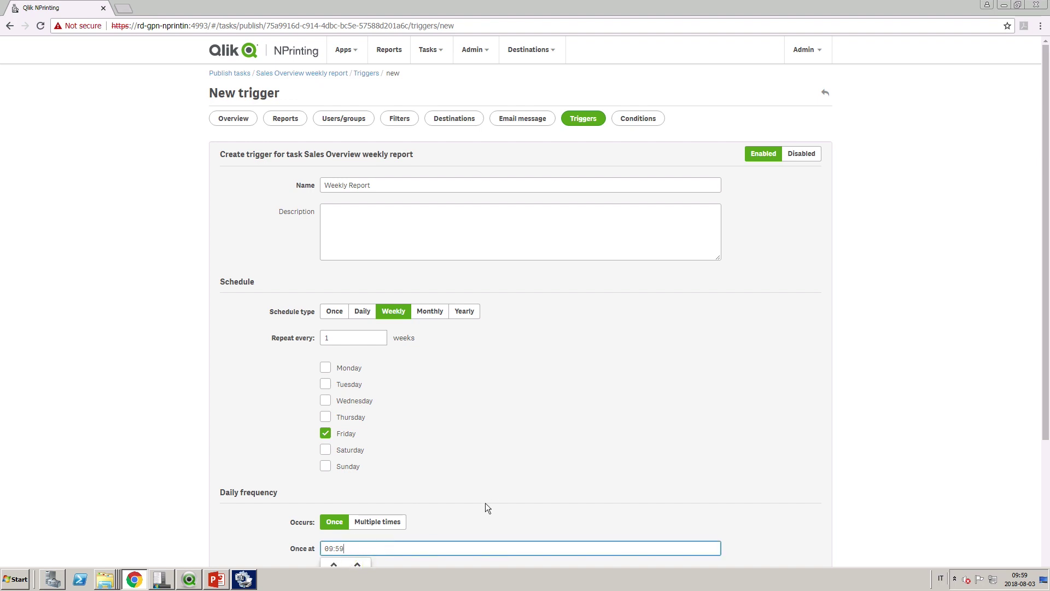
scroll(487, 501, "down", 2)
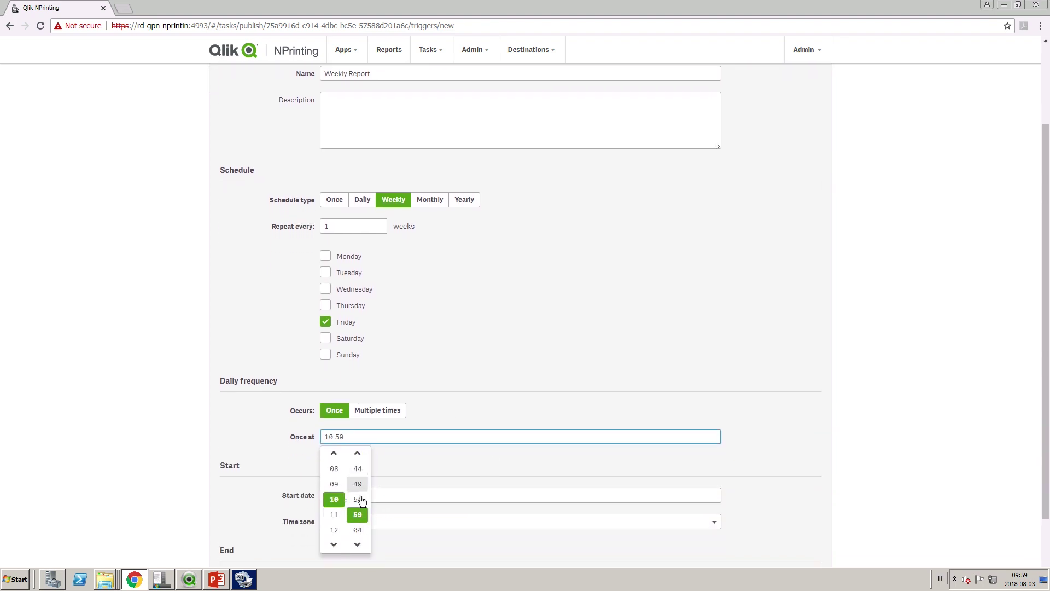
left_click(358, 530)
scroll(427, 473, "down", 2)
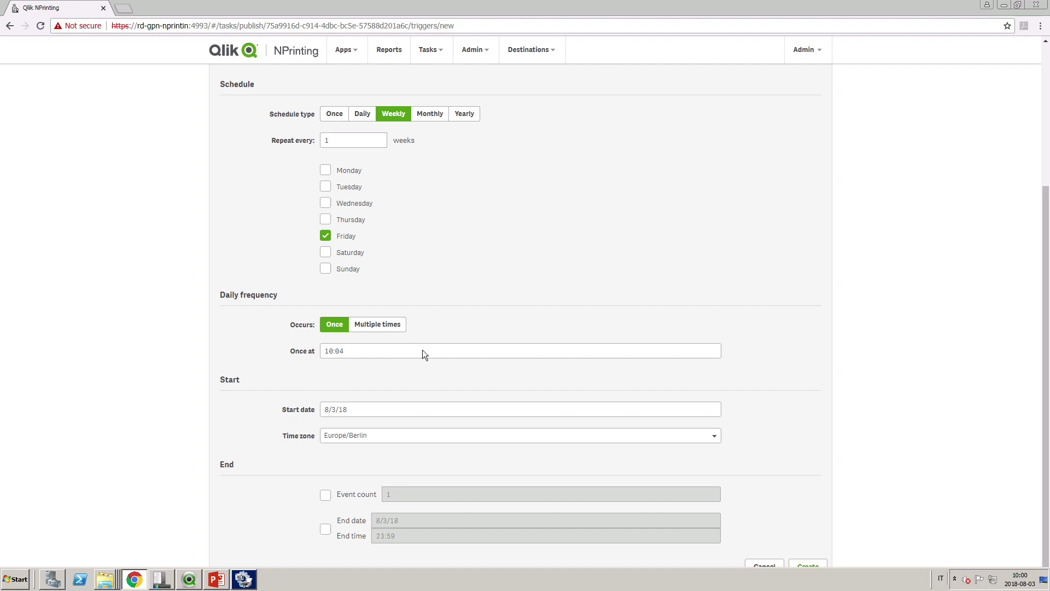
left_click(802, 565)
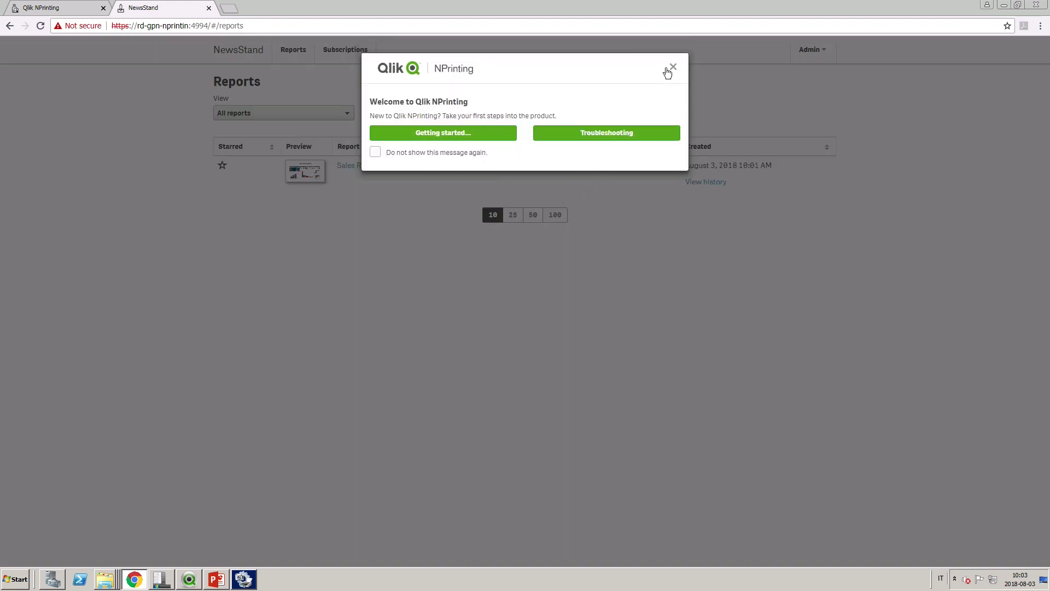
Step: Dismiss the NewsStand welcome, preview the Sales Report and move to its second page
left_click(668, 69)
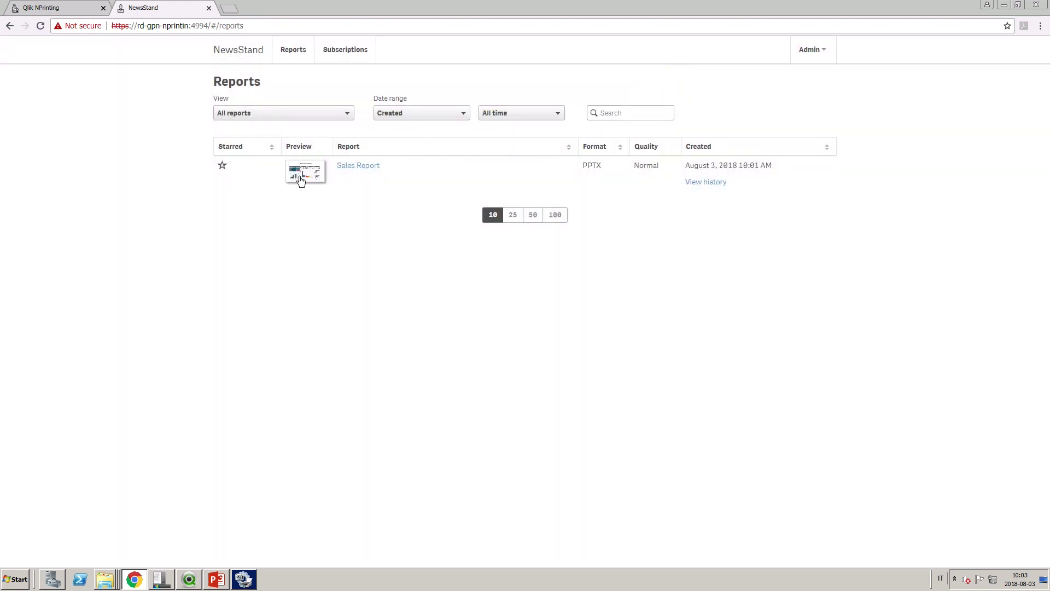
left_click(349, 170)
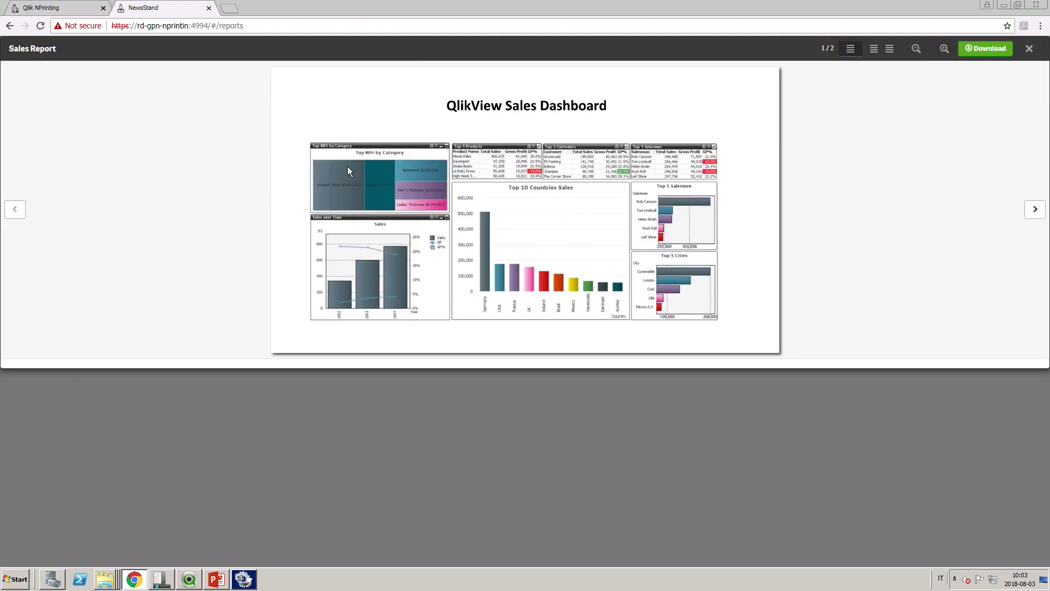
left_click(1035, 209)
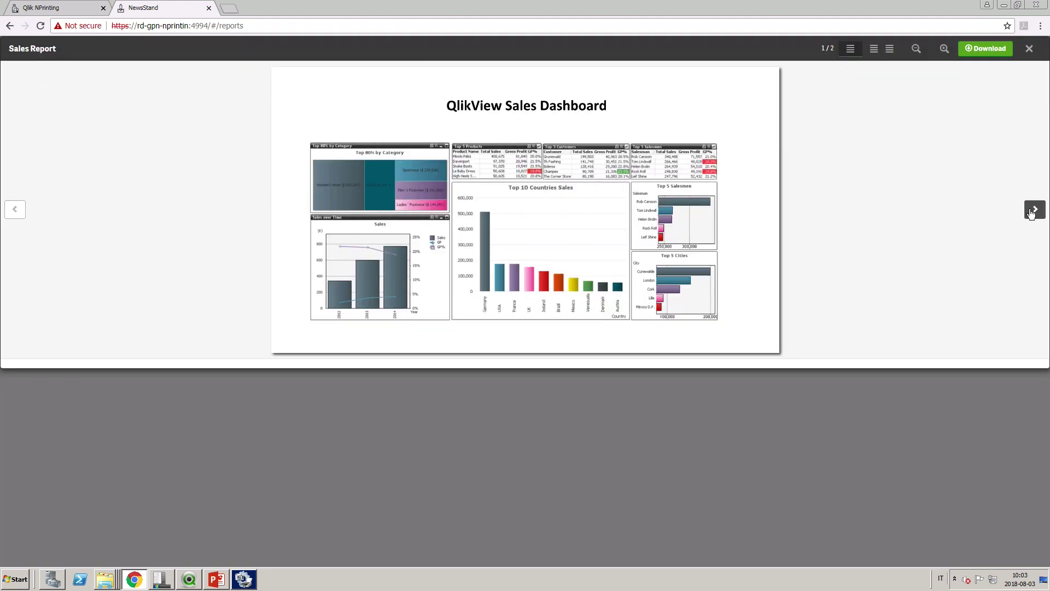